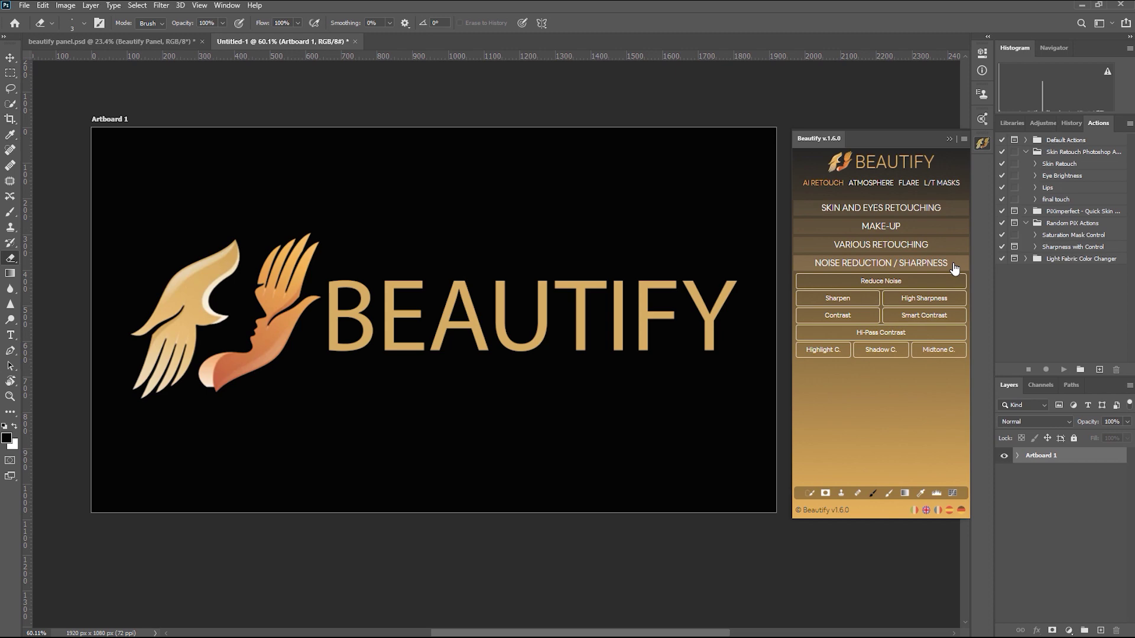
Step: Switch the Beautify panel to its Atmosphere tab to list those features
click(871, 183)
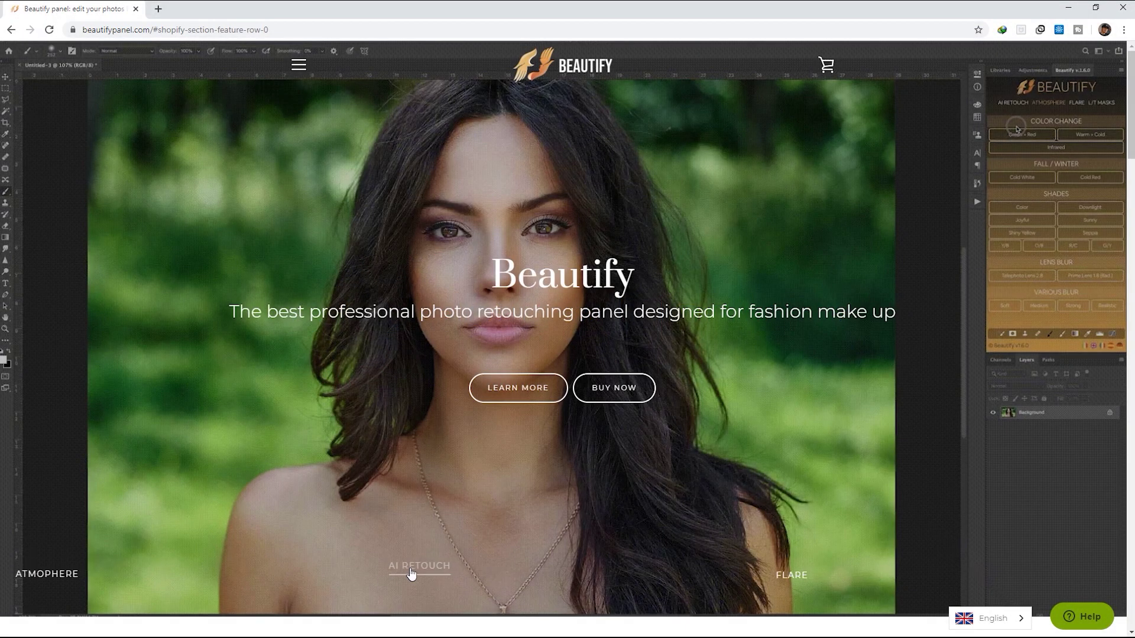
Step: View the AI Retouch and L/T Mask carousel slides, then scroll down to the Photoshop demo video
click(413, 576)
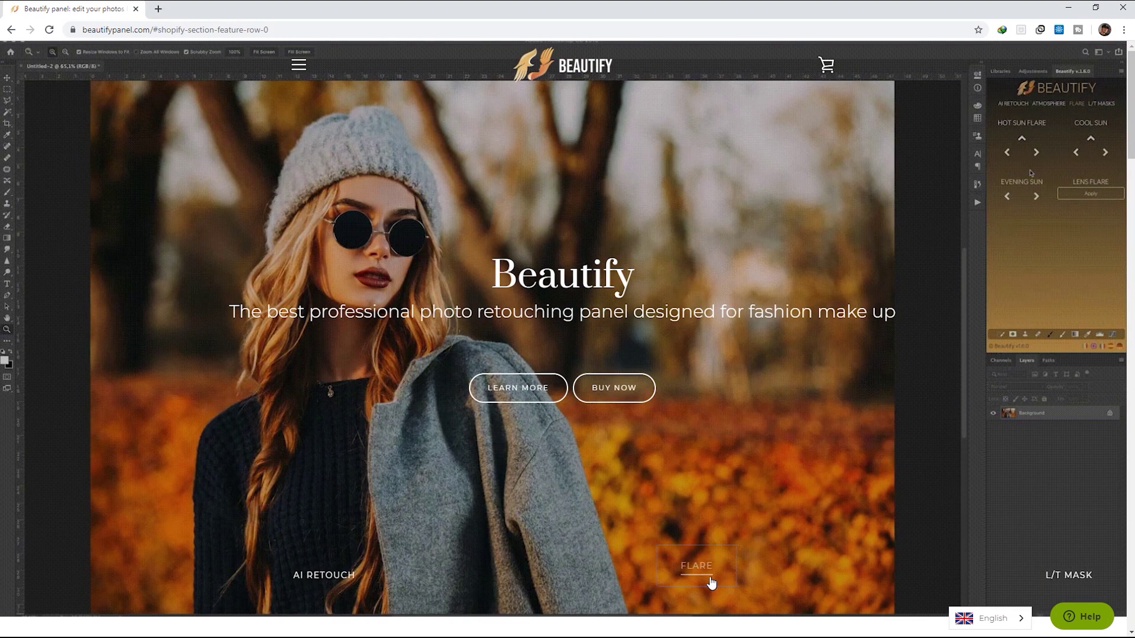
click(975, 572)
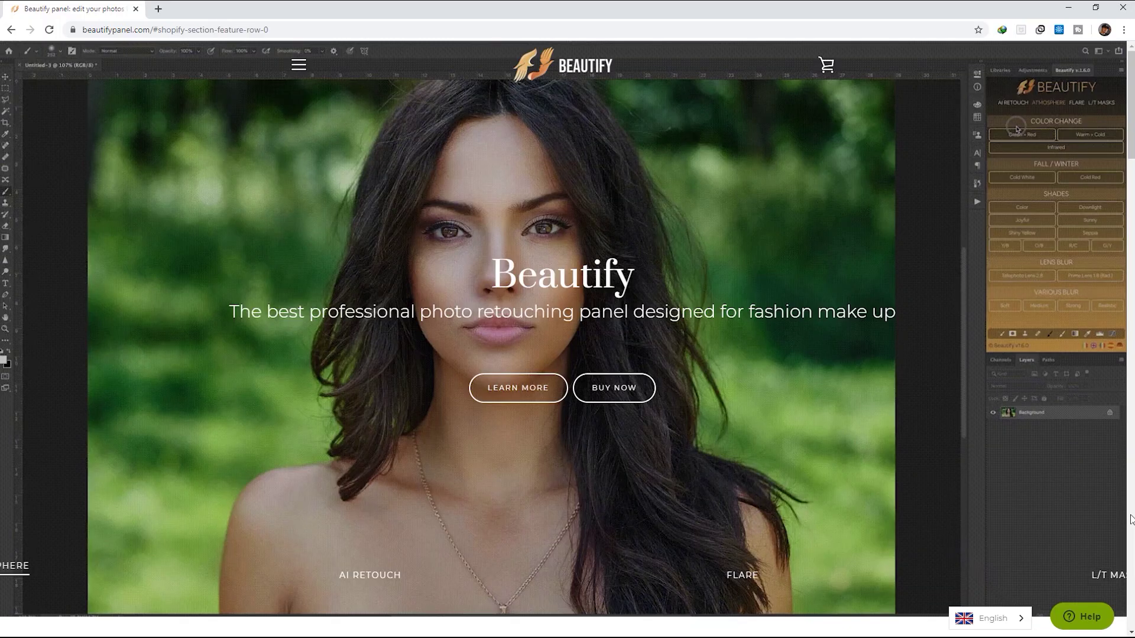
scroll(1130, 519, down, 9)
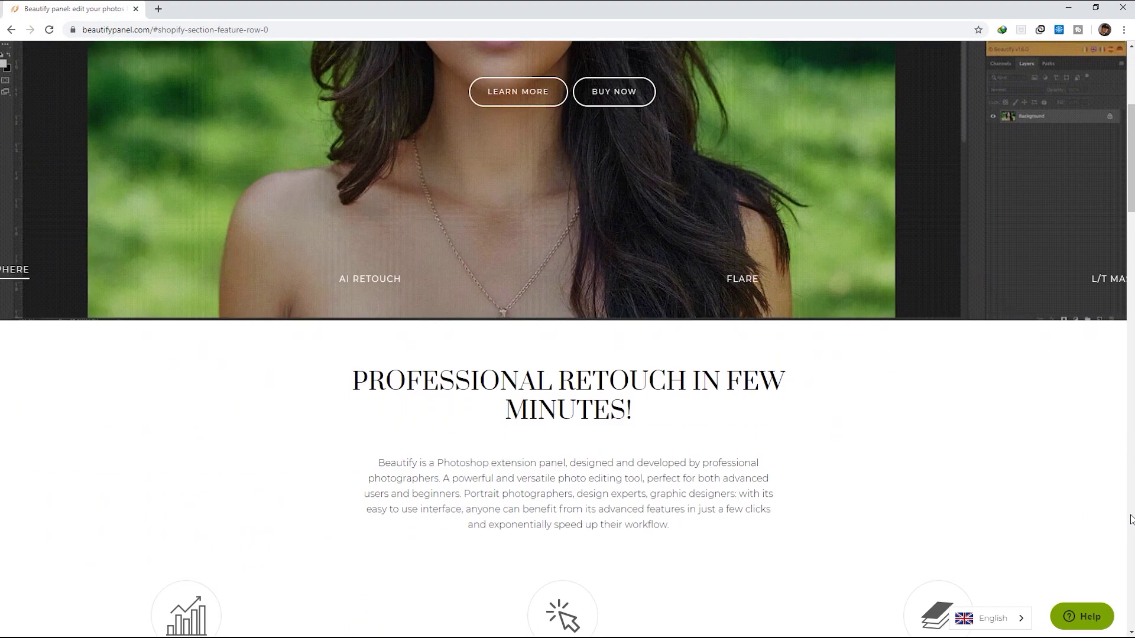
scroll(1130, 519, down, 1)
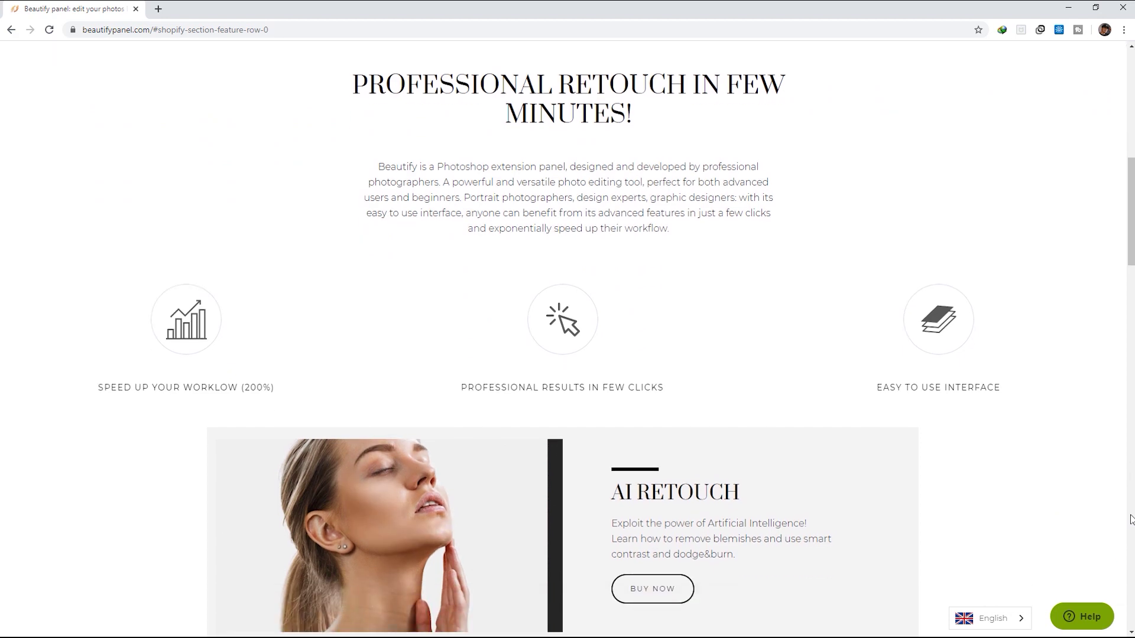
scroll(1130, 520, down, 4)
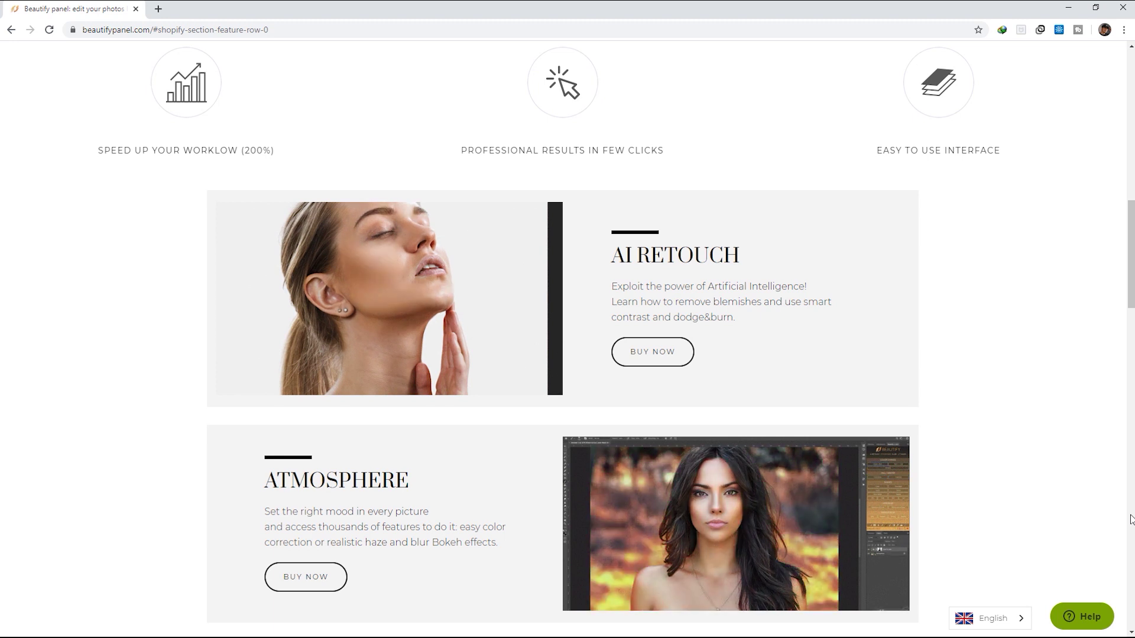
scroll(1129, 519, down, 2)
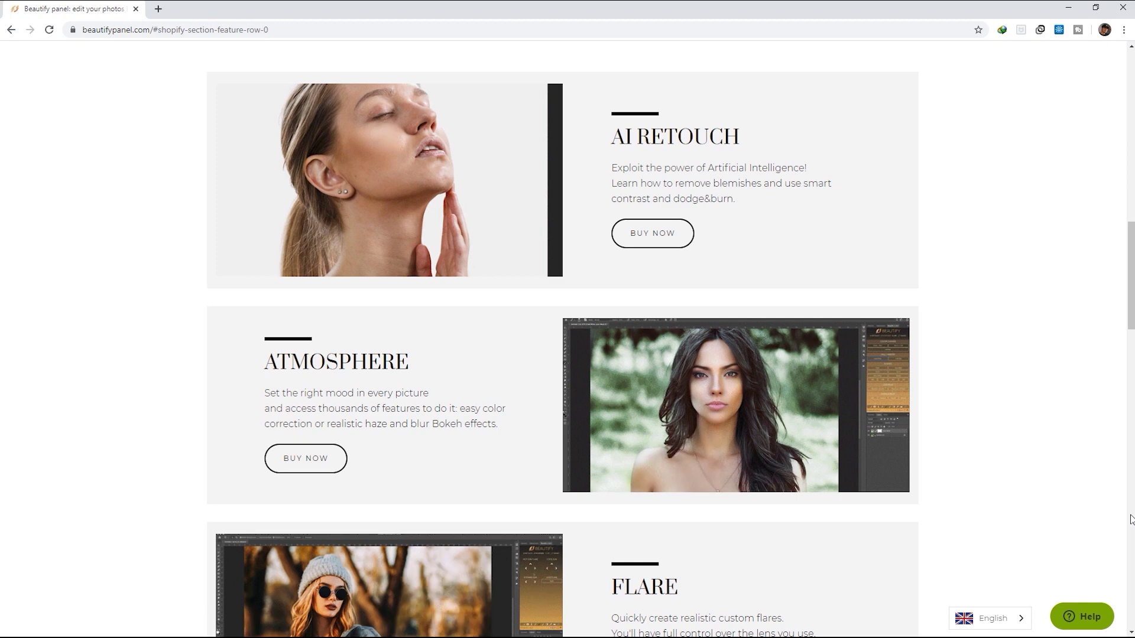
scroll(1130, 520, down, 5)
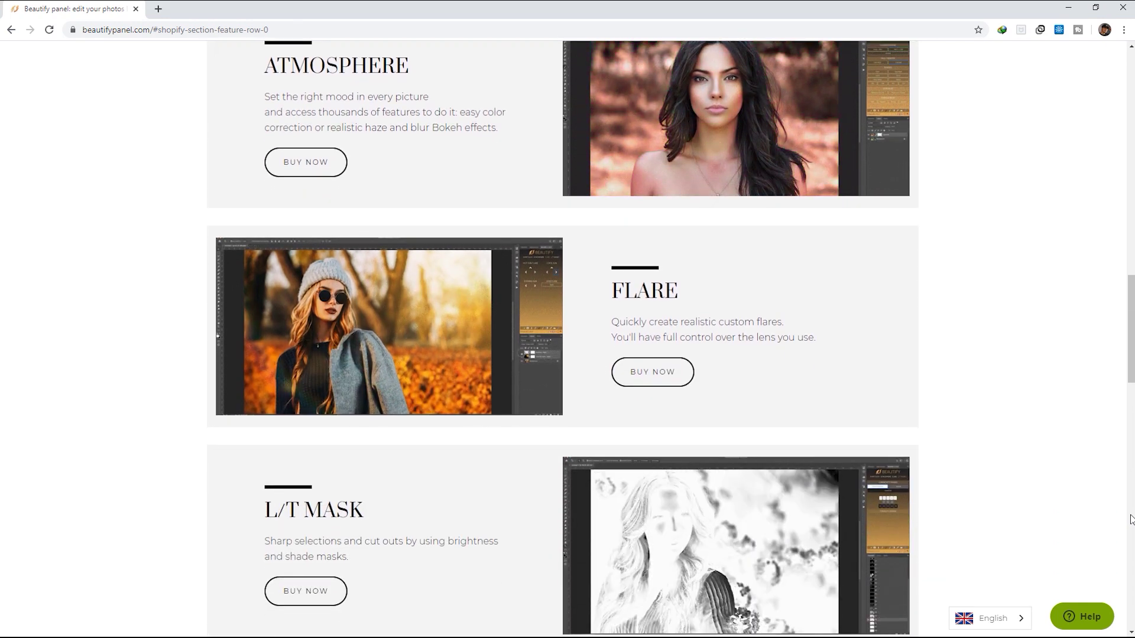
scroll(1130, 520, down, 2)
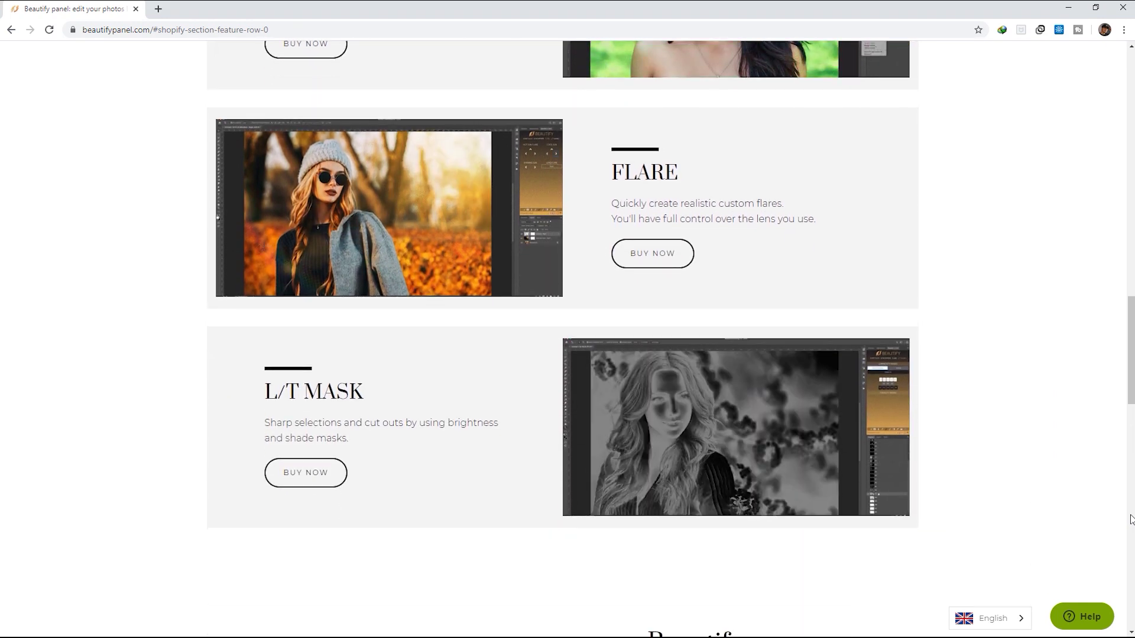
scroll(1130, 520, down, 2)
scroll(1130, 520, down, 5)
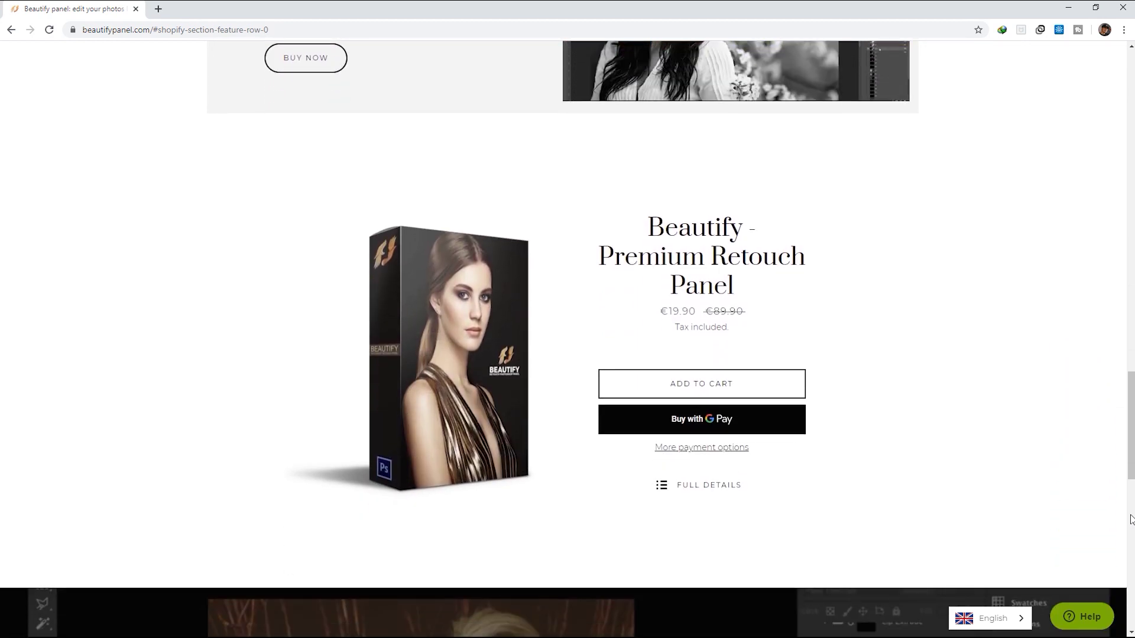
scroll(1130, 519, down, 8)
scroll(1130, 519, down, 3)
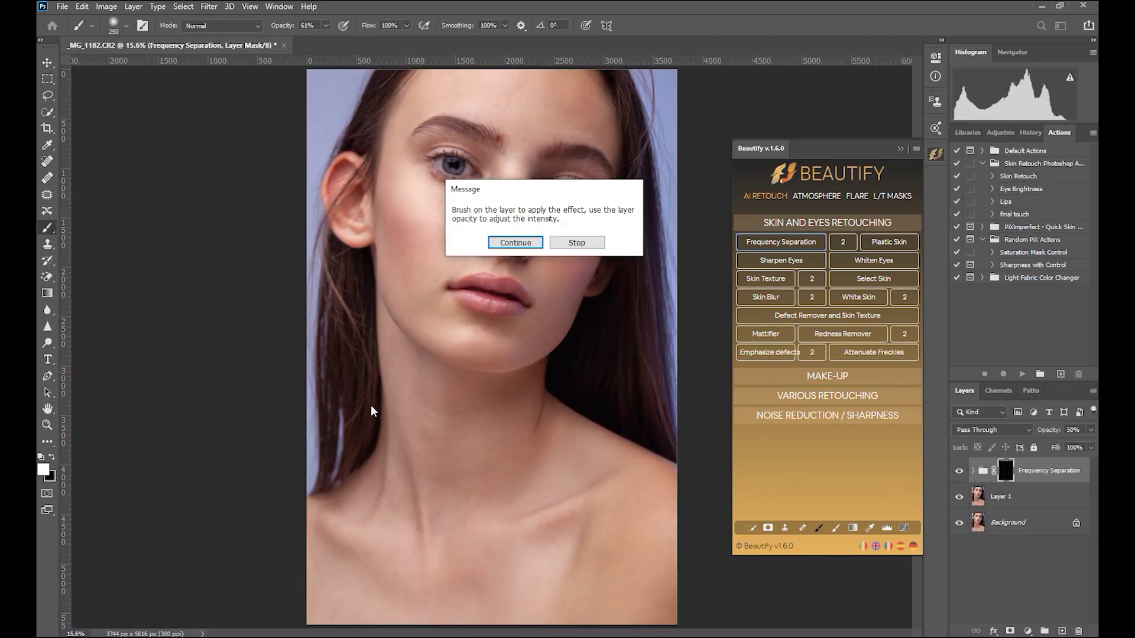
Step: Paint the face white into the Frequency Separation group mask and view the mask on its own
key(Return)
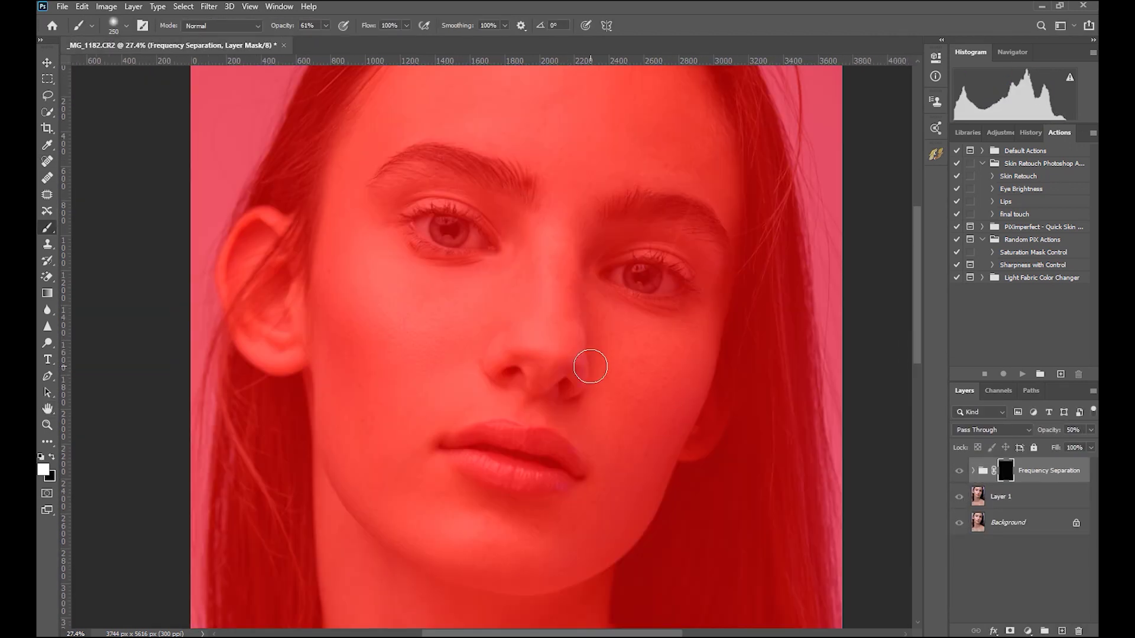
key(bracketright)
key(bracketright)
key(bracketright)
key(0)
mouse_move(402, 73)
mouse_down()
mouse_move(609, 507)
mouse_move(531, 265)
mouse_move(643, 240)
mouse_move(557, 88)
mouse_up()
key(bracketleft)
key(bracketleft)
key(bracketleft)
key(bracketleft)
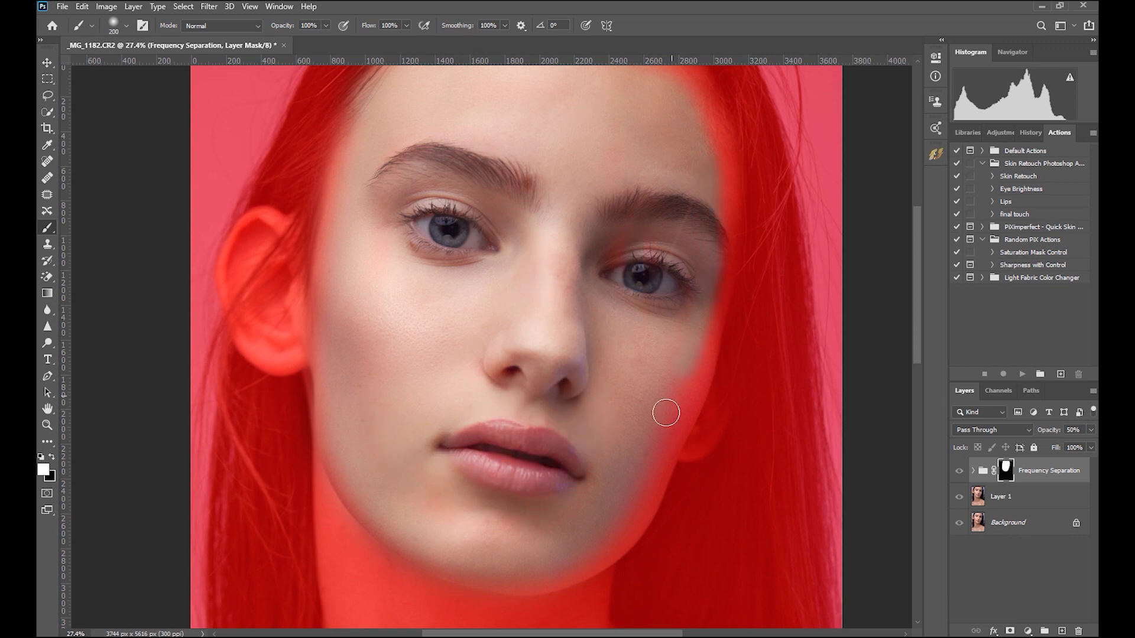
key(alt+backslash)
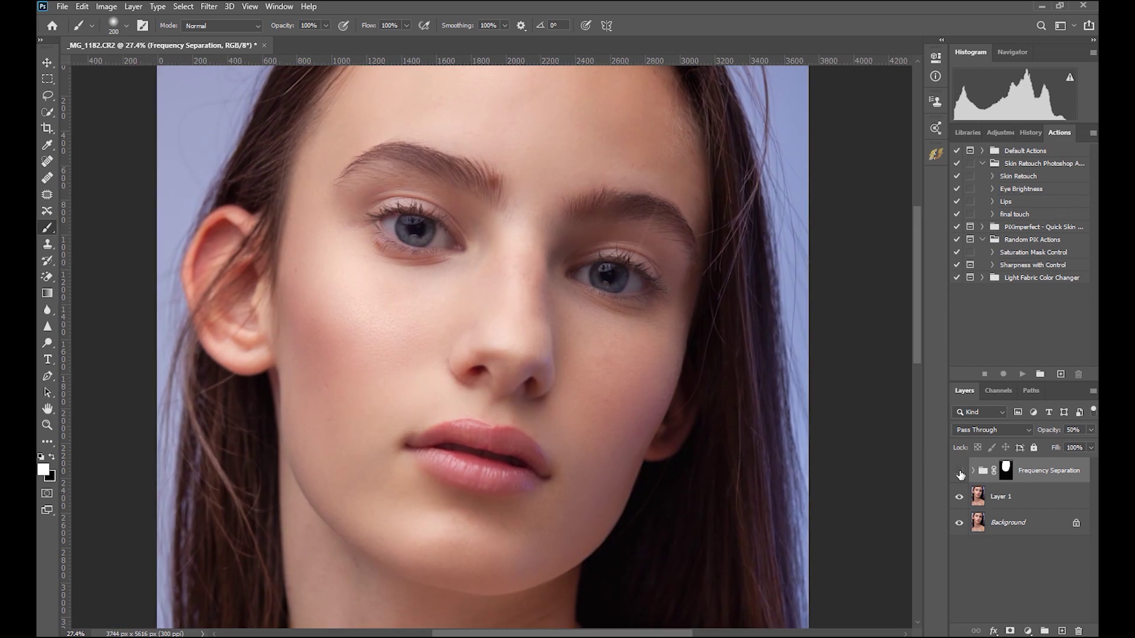
Step: Toggle the Frequency Separation group off and on with the whole photo fitted on screen
click(959, 471)
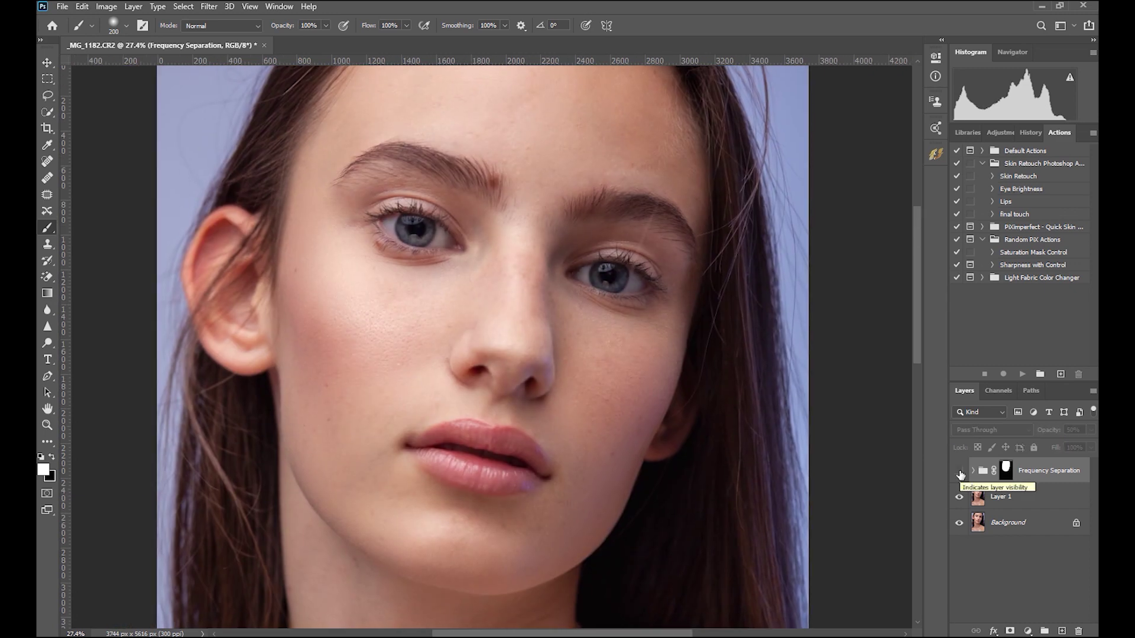
click(959, 471)
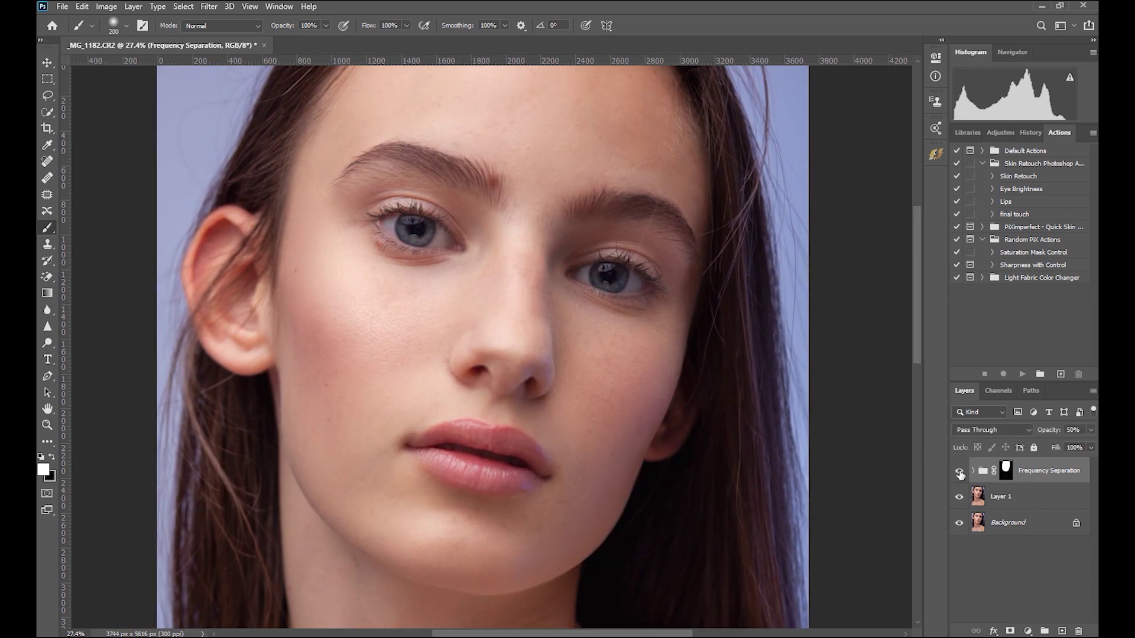
key(ctrl+0)
click(959, 471)
click(959, 471)
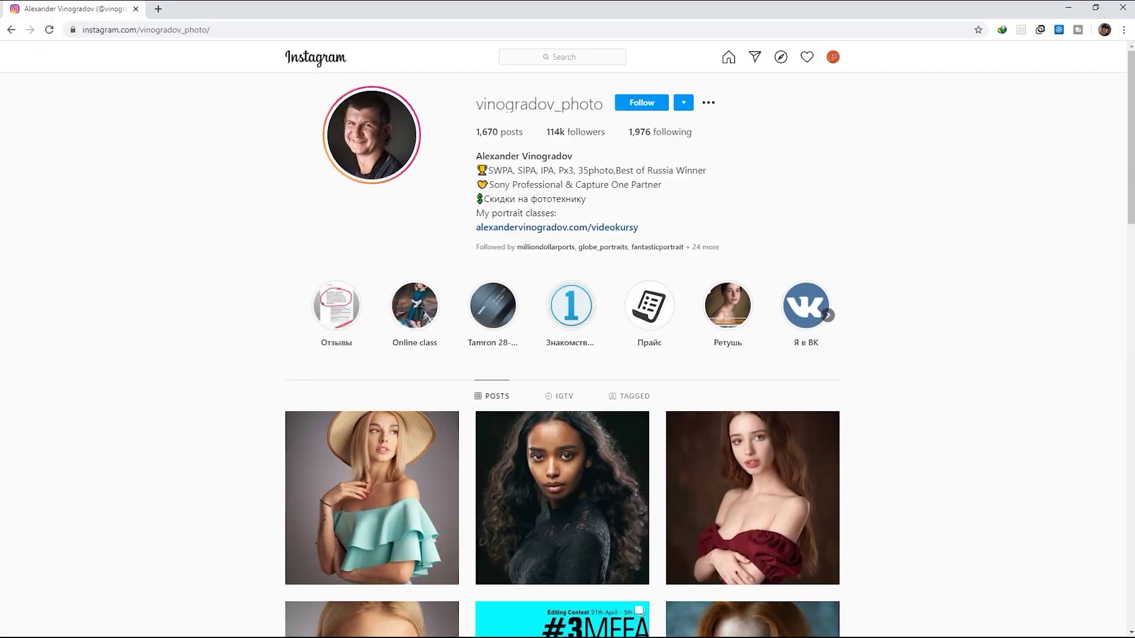
Step: Scroll the profile grid and open the freckled red-haired portrait post
scroll(1111, 452, down, 6)
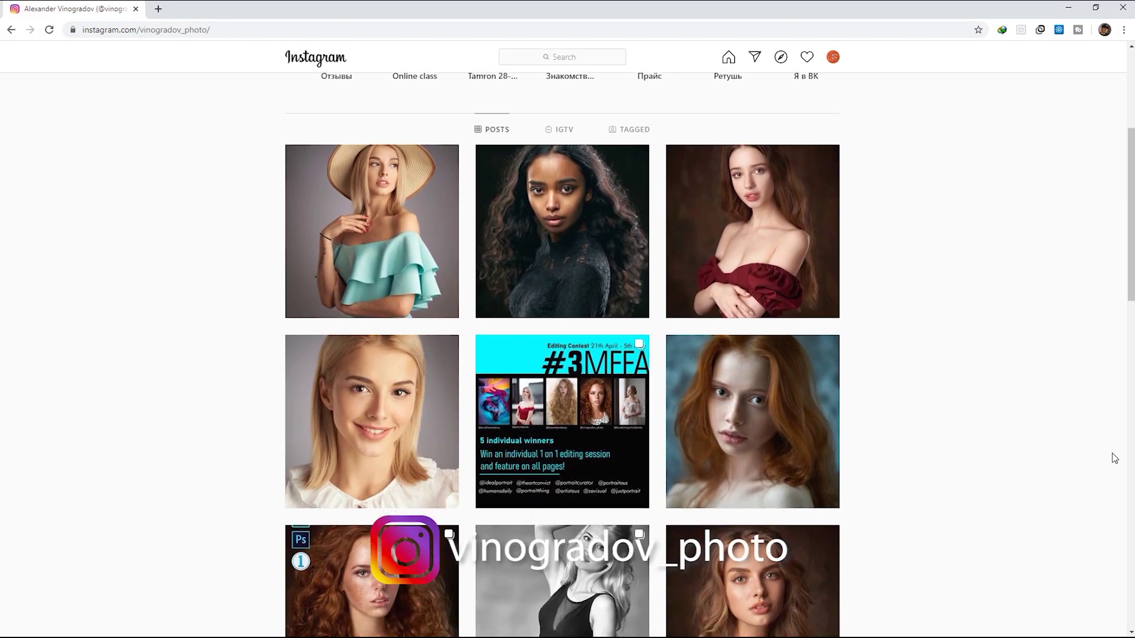
scroll(1111, 454, down, 2)
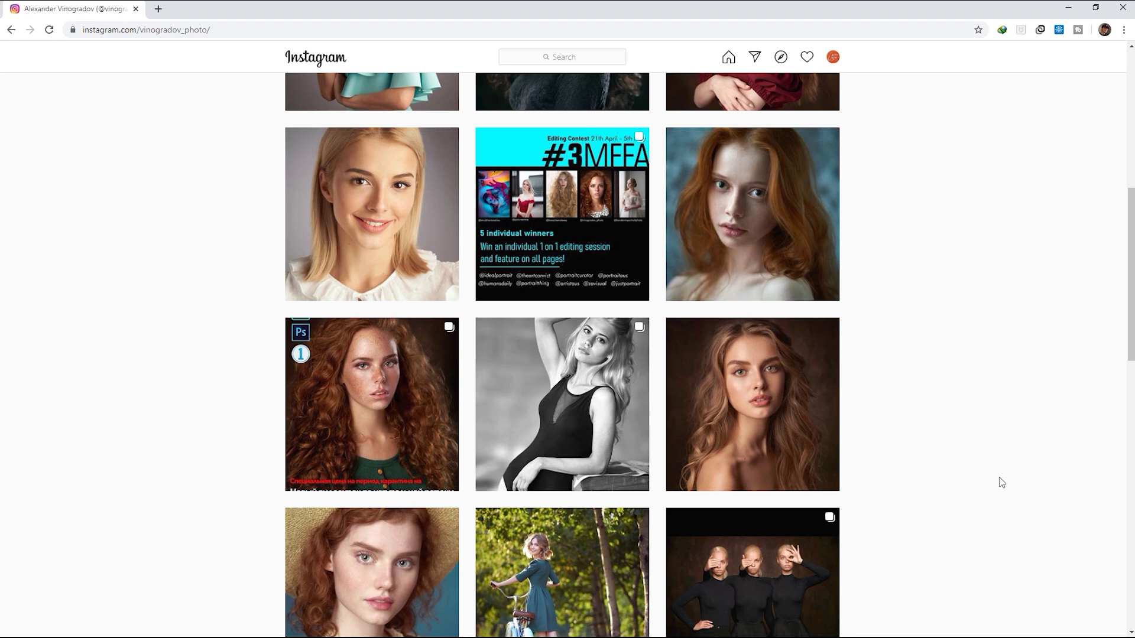
click(426, 455)
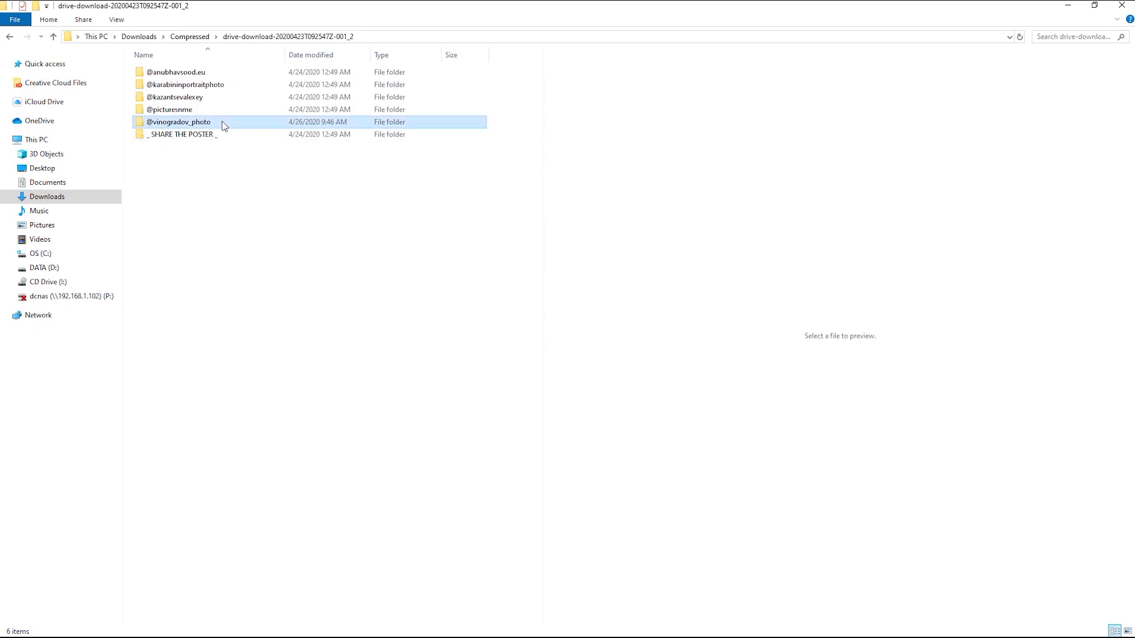
Step: Enter the photographer's folder and select the red-haired portrait's ARW raw file
double_click(223, 123)
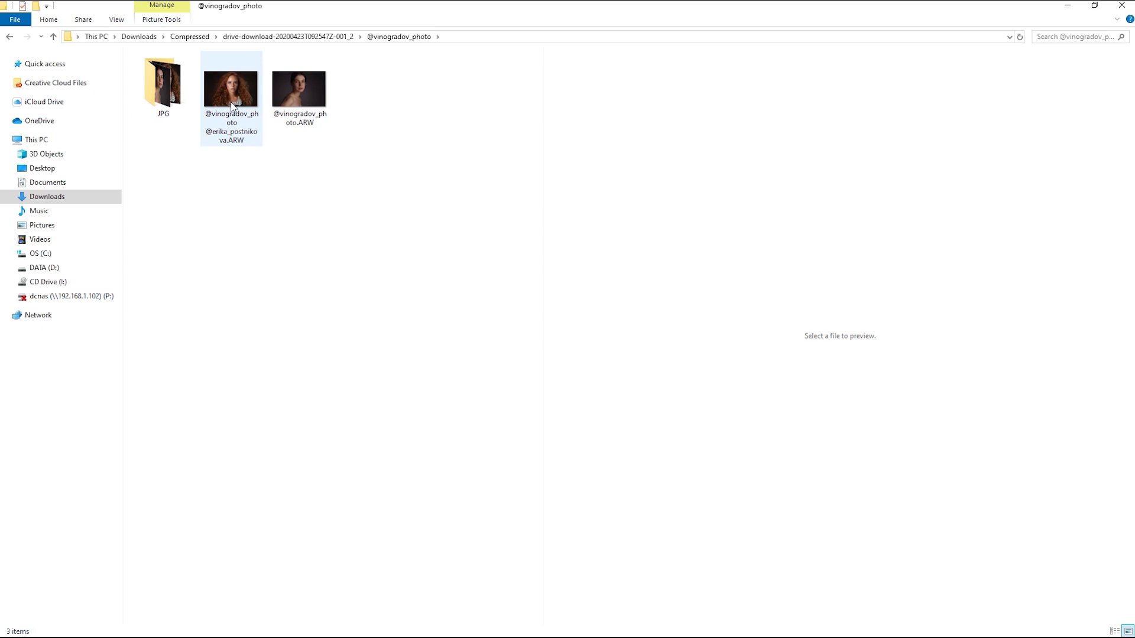
click(232, 107)
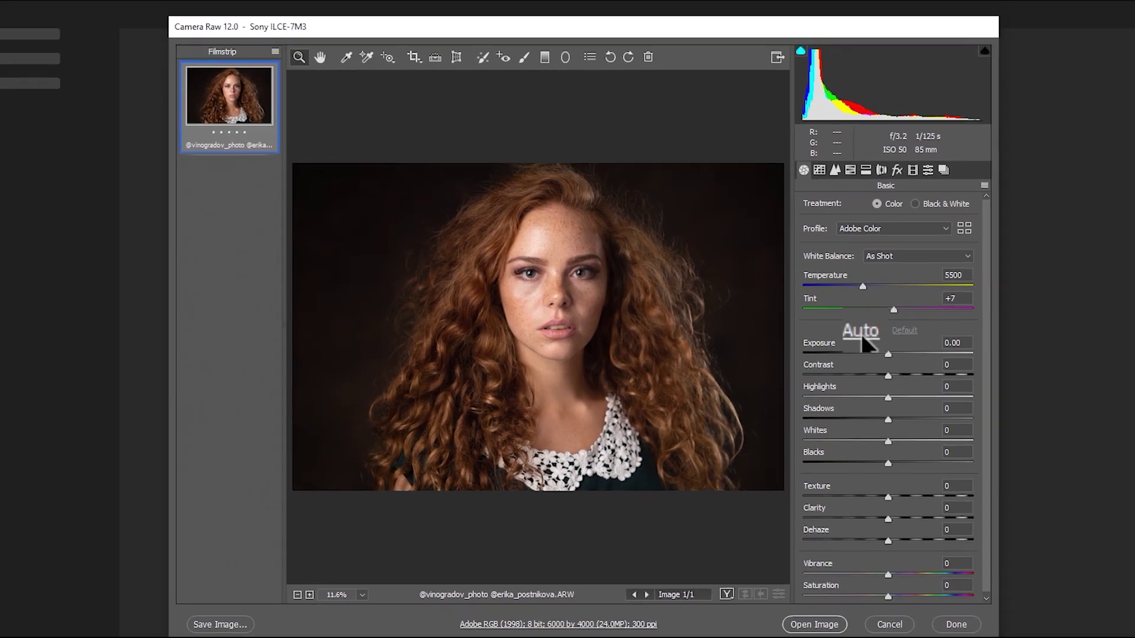
Step: Auto-tone the portrait, set white balance from the face (3850 temperature, -25 tint), compare, and open it in Photoshop
click(816, 331)
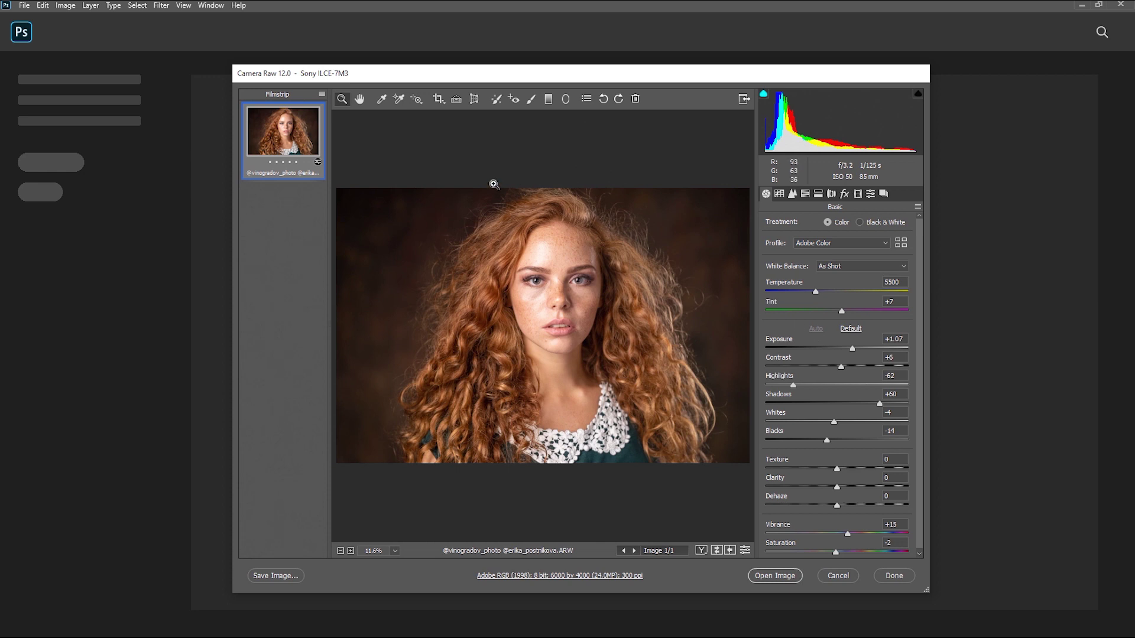
click(382, 100)
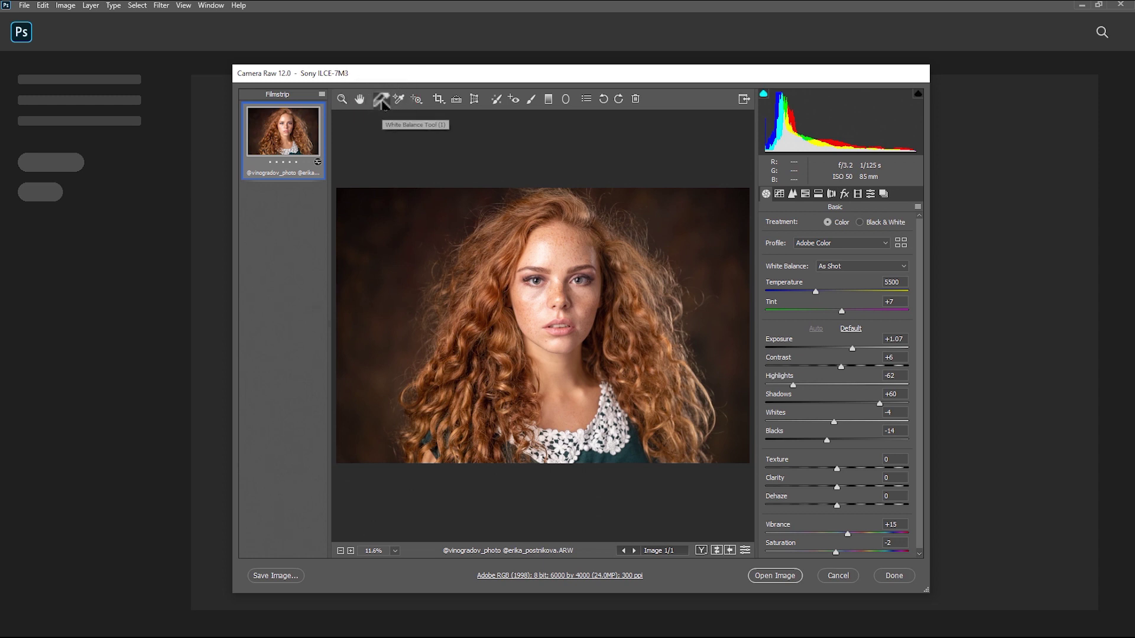
click(566, 325)
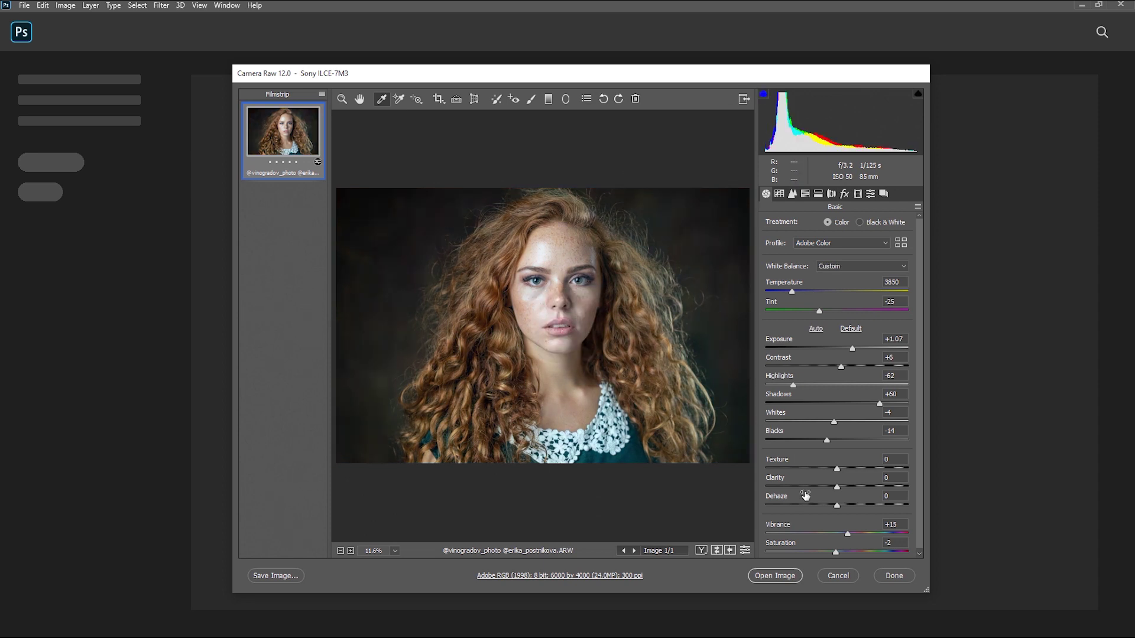
key(ctrl+alt+p)
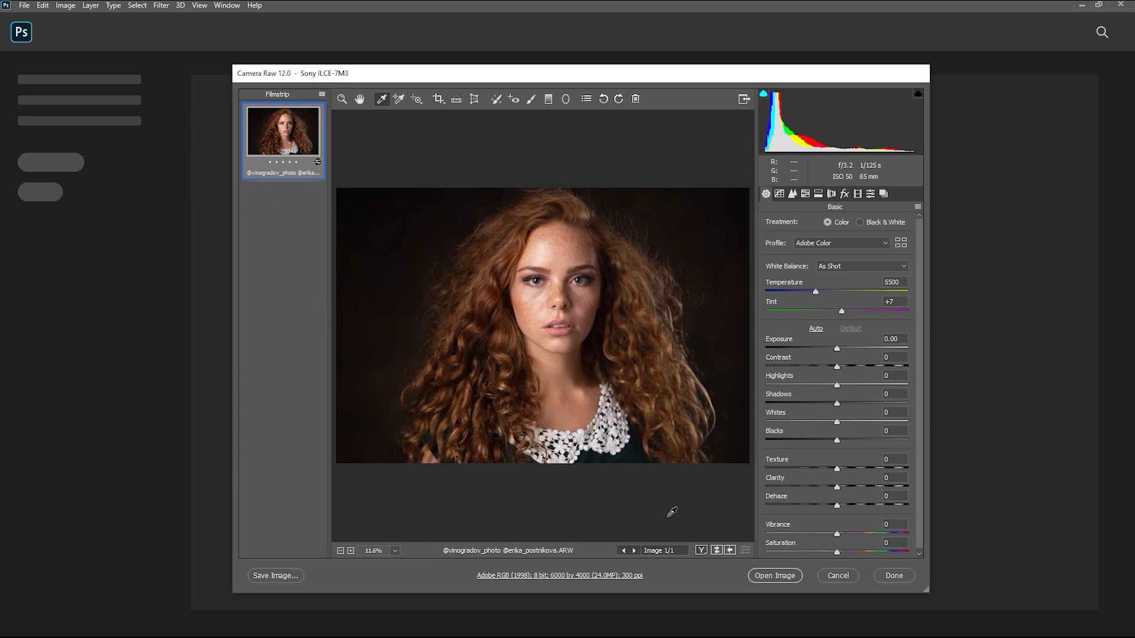
key(ctrl+alt+p)
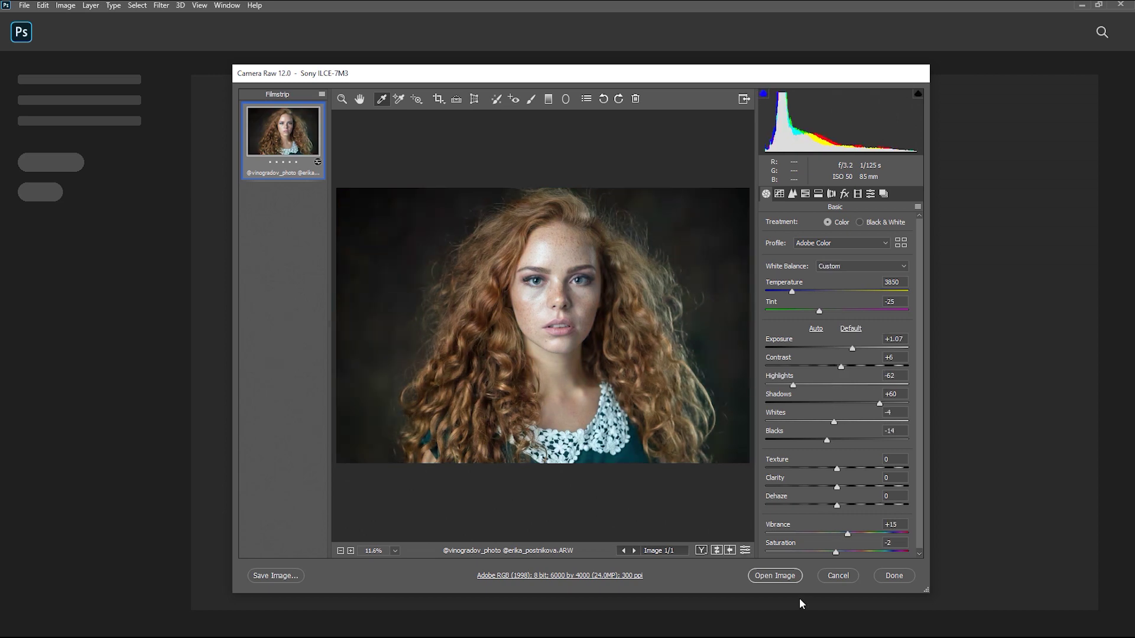
click(791, 581)
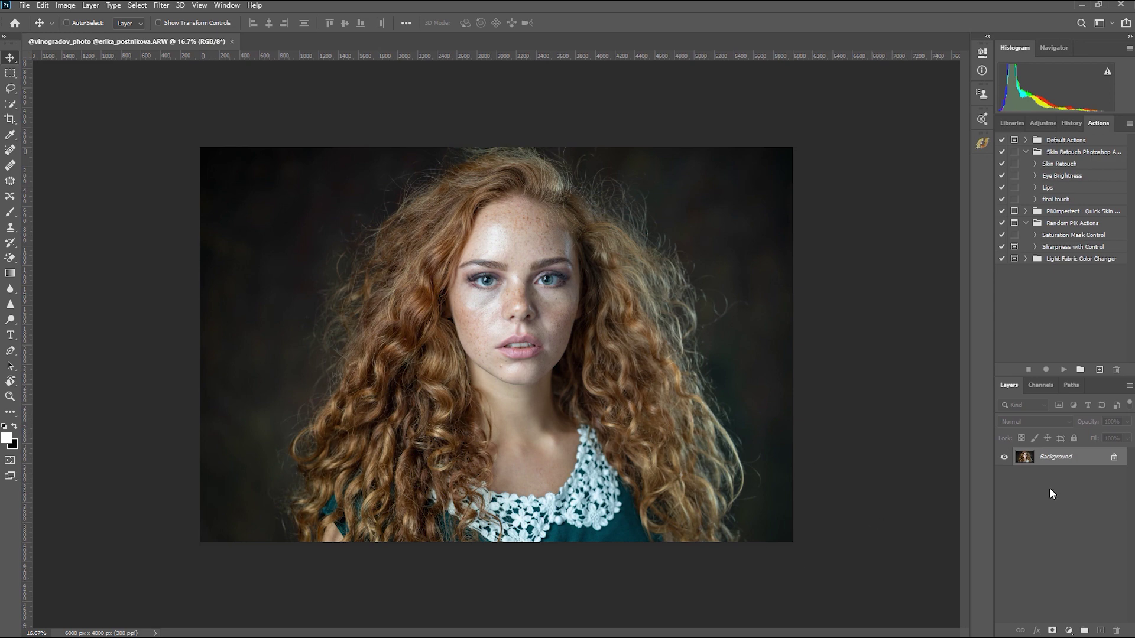
Step: Duplicate the background layer and name the copy Spot Healing
key(ctrl+0)
key(ctrl+j)
double_click(1052, 462)
text(Skin)
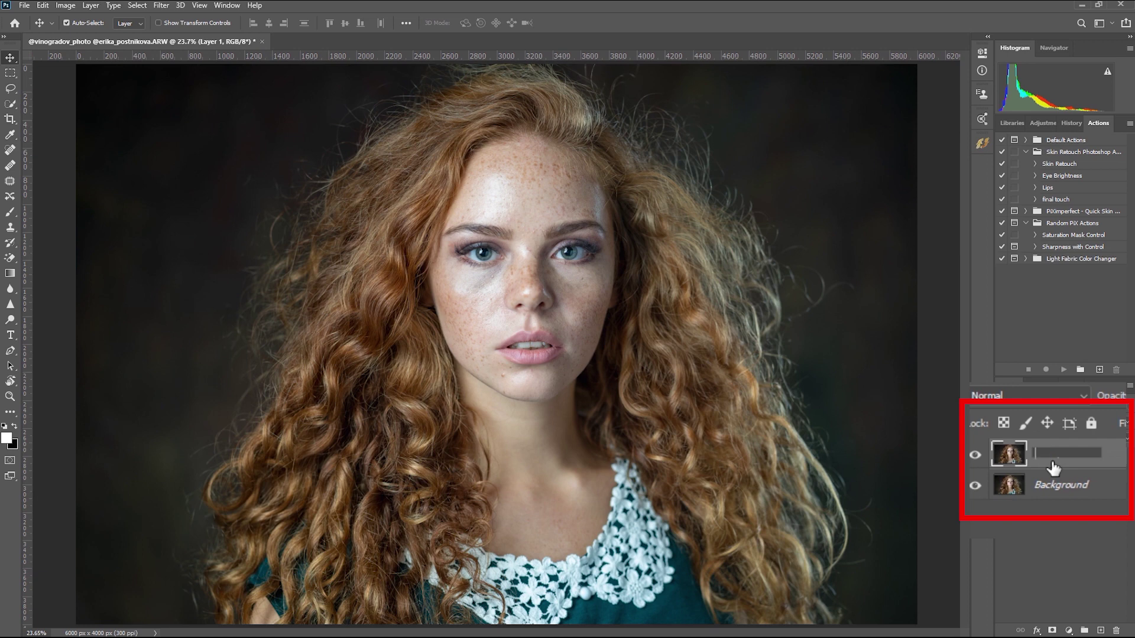
text(Spot H)
key(Return)
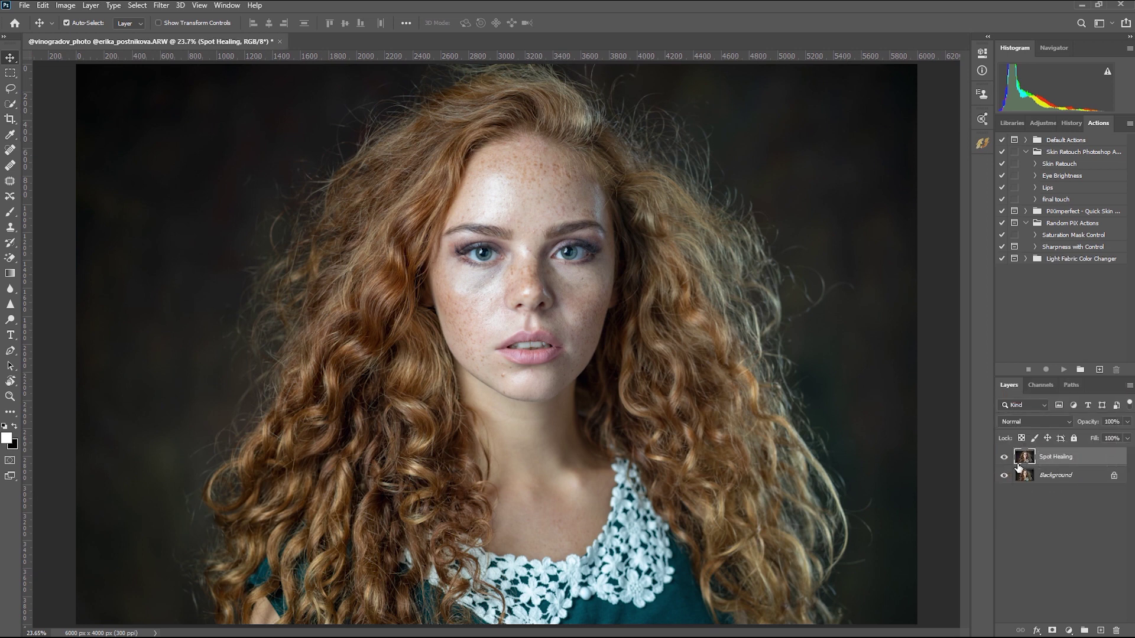
Step: Pick the Spot Healing Brush and enlarge it slightly
key(w)
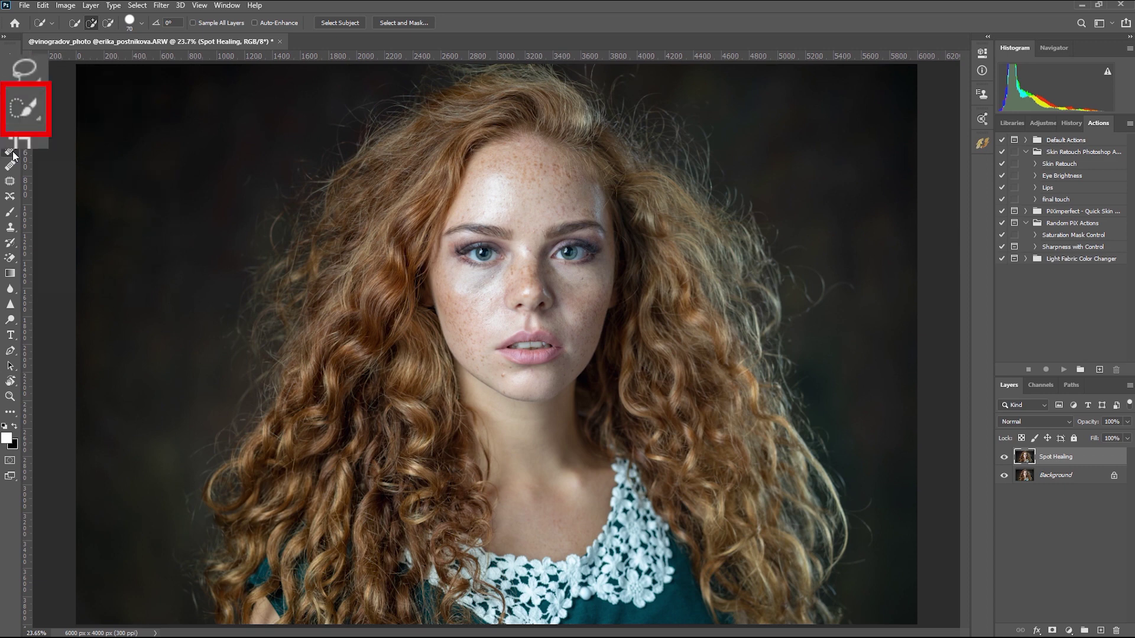
click(10, 151)
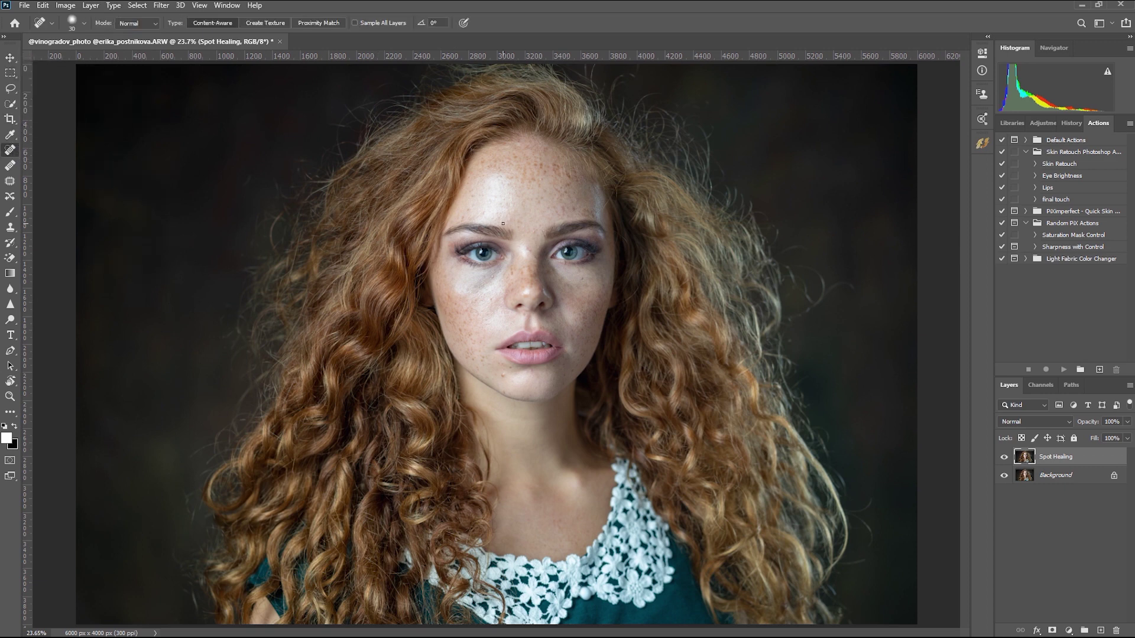
scroll(503, 224, up, 5)
key(bracketright)
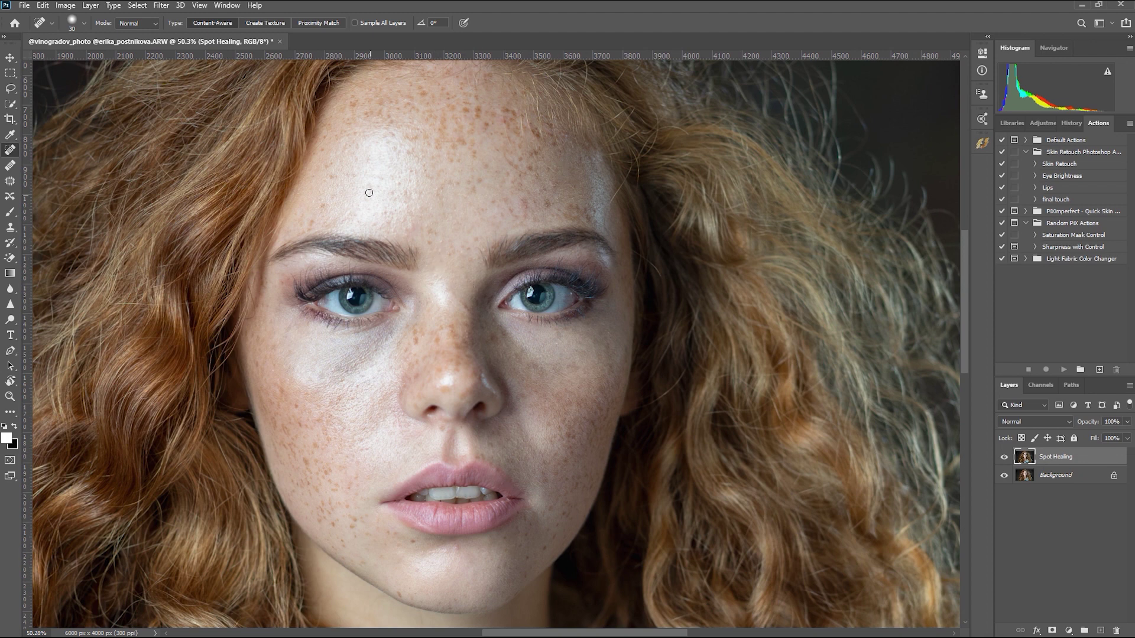
Step: Duplicate the Spot Healing layer and rename the copy Skin Retouching
key(ctrl+j)
double_click(1061, 456)
text(Skin Retouching)
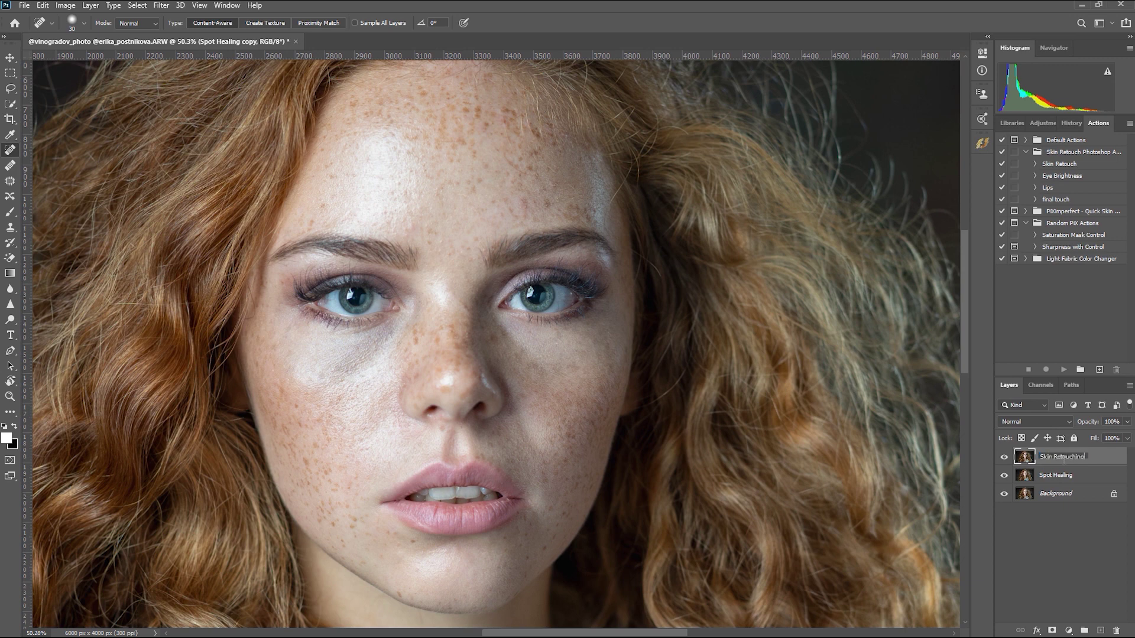
key(Return)
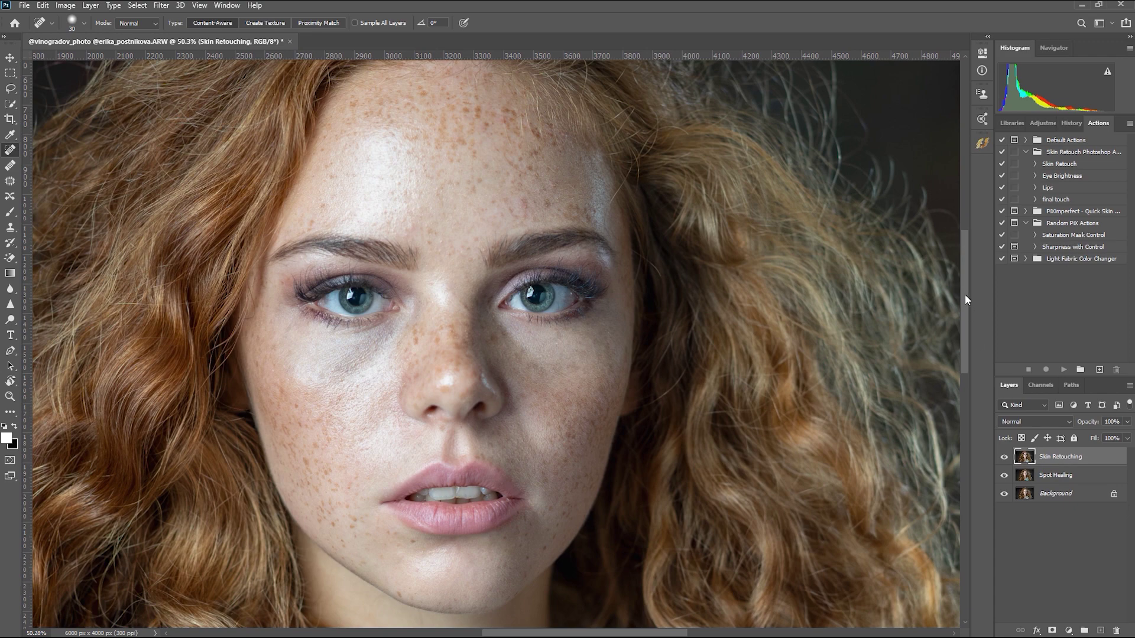
Step: Apply Beautify's Skin Texture 2 (Strong) effect from the docked panel, then close the panel
click(983, 145)
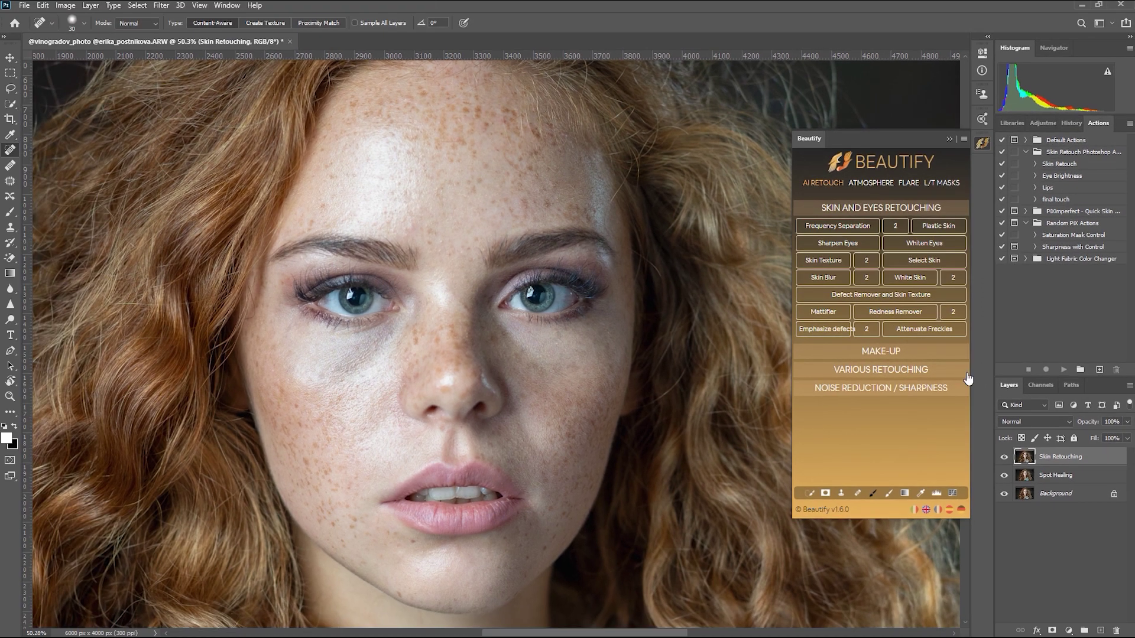
click(866, 261)
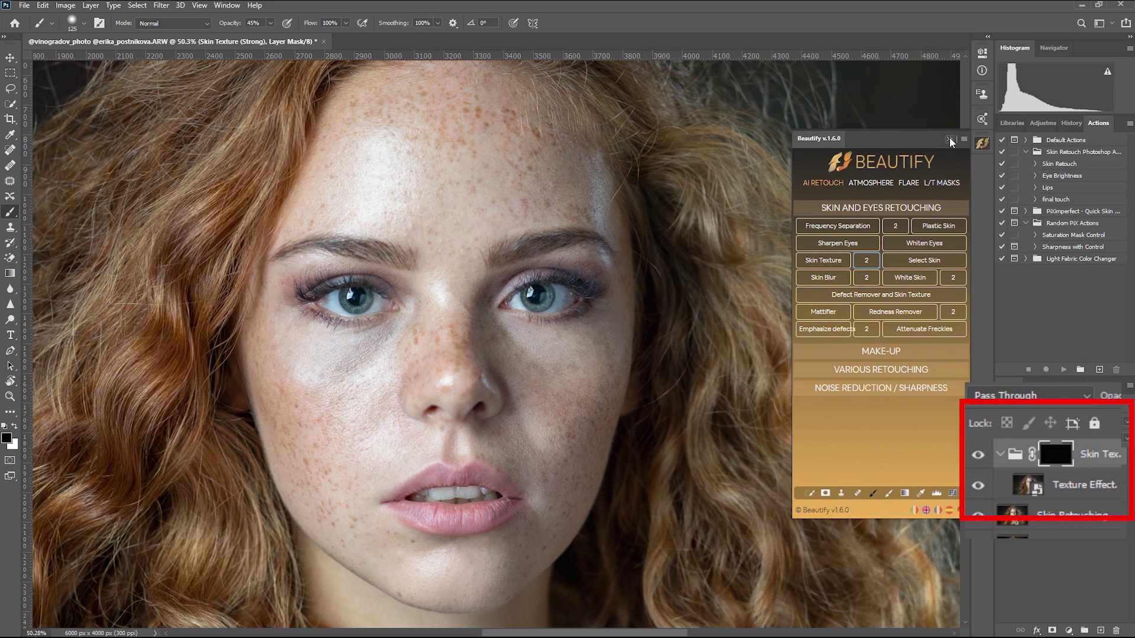
click(949, 139)
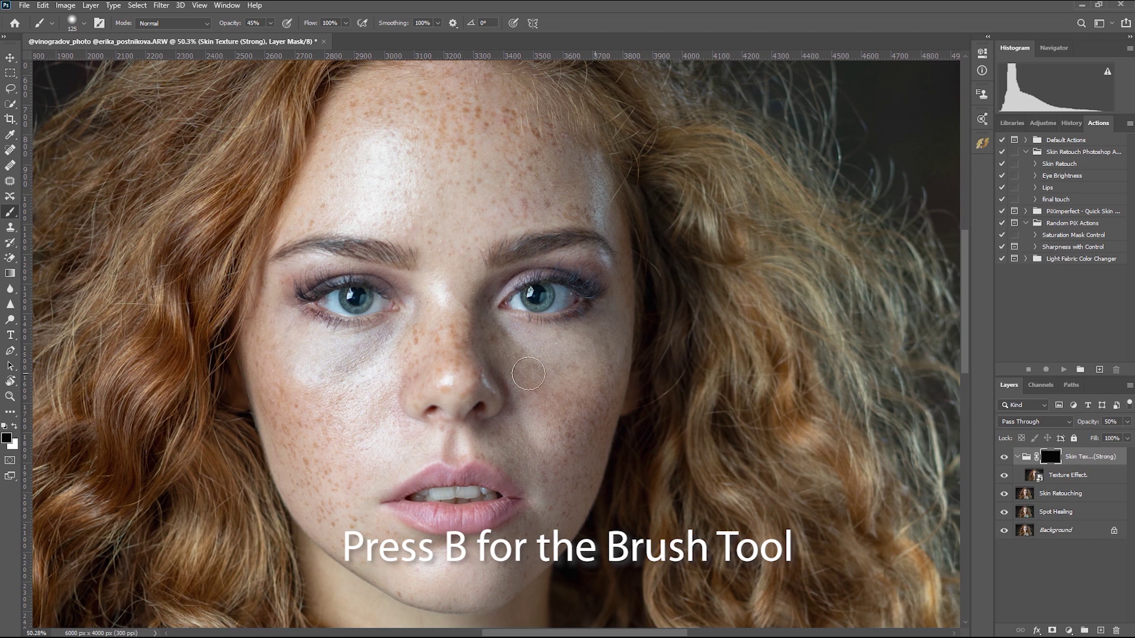
Step: Paint white at 100% opacity around the face on the Skin Texture group mask
key(x)
key(backslash)
key(0)
mouse_move(290, 230)
mouse_down()
mouse_move(615, 231)
mouse_move(535, 541)
mouse_move(284, 237)
mouse_move(393, 114)
mouse_move(532, 502)
mouse_move(413, 325)
mouse_move(551, 233)
mouse_move(367, 485)
mouse_move(406, 544)
mouse_up()
key(bracketright)
key(bracketright)
key(bracketright)
key(bracketright)
key(bracketleft)
key(bracketleft)
key(bracketleft)
key(bracketleft)
key(bracketleft)
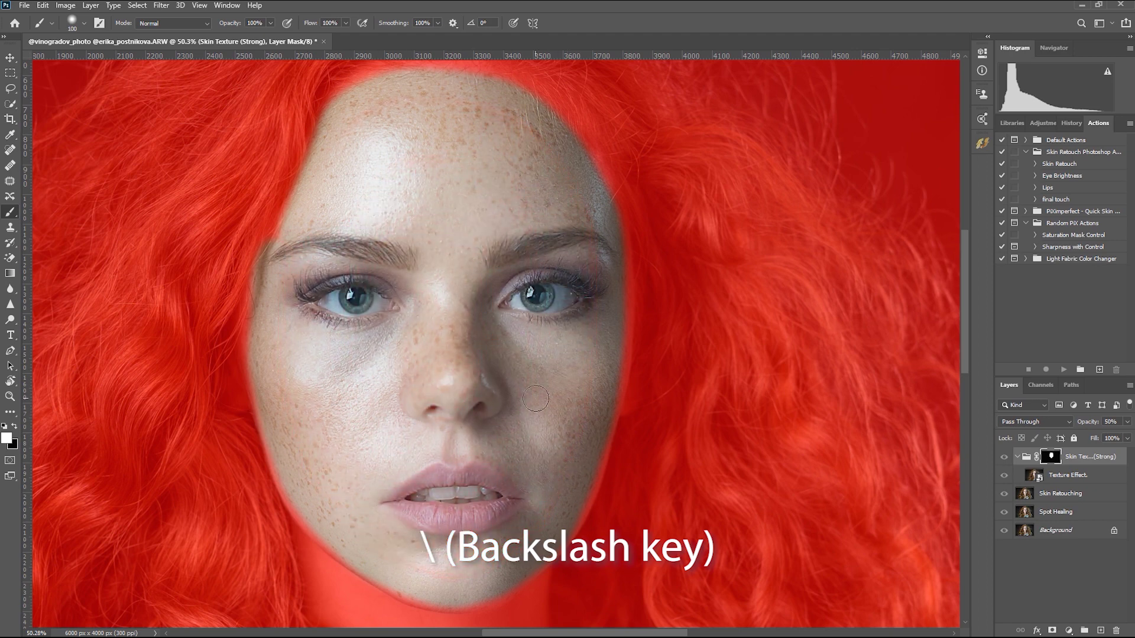
Step: Paint black over both eyes to remove the texture, then set the brush to 46% opacity, size 200
key(backslash)
key(x)
drag(507, 305, 581, 292)
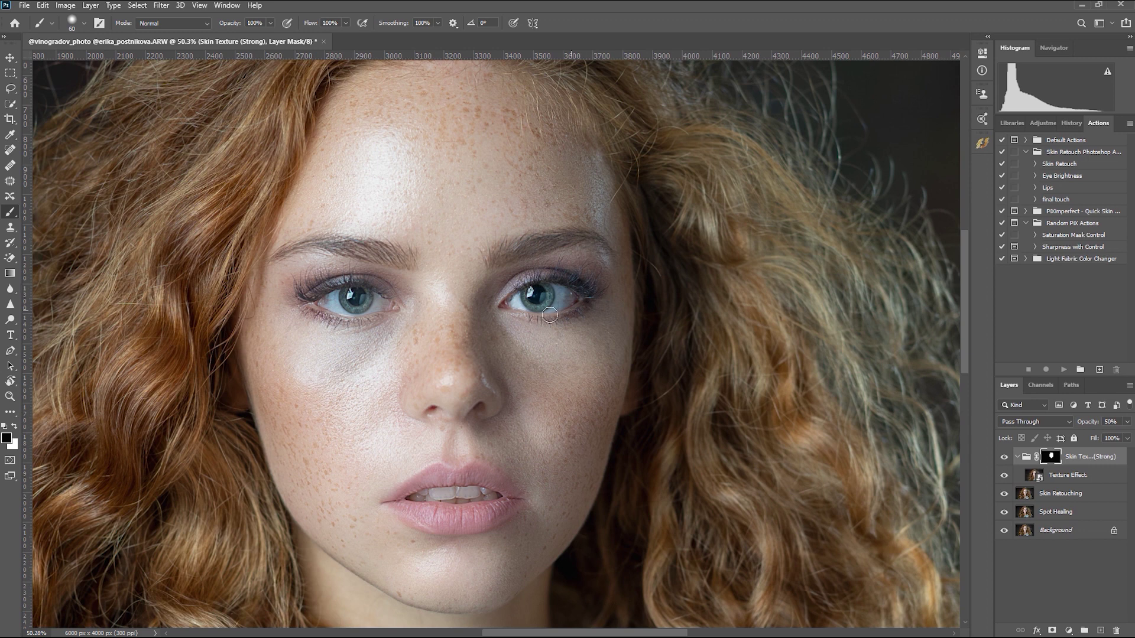
drag(314, 281, 316, 309)
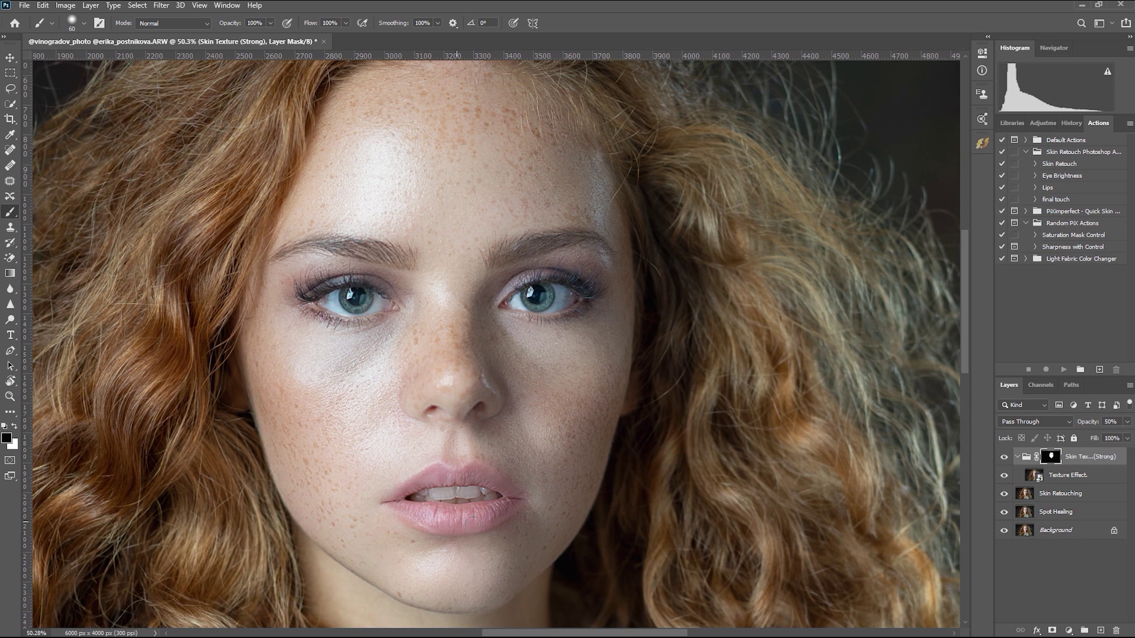
key(4)
key(6)
key(bracketright)
key(bracketright)
key(bracketright)
key(bracketright)
key(bracketright)
key(bracketright)
key(bracketright)
key(bracketright)
Step: Toggle the Skin Texture group to compare, then select Skin Retouching and reopen Beautify
click(1017, 457)
click(1004, 457)
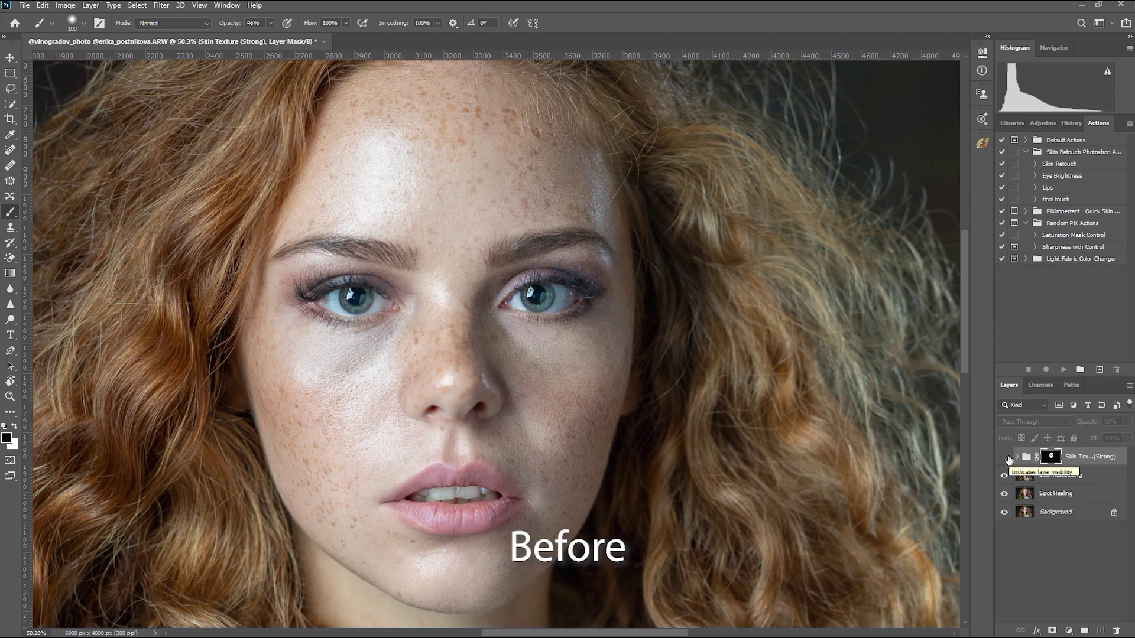
click(1008, 459)
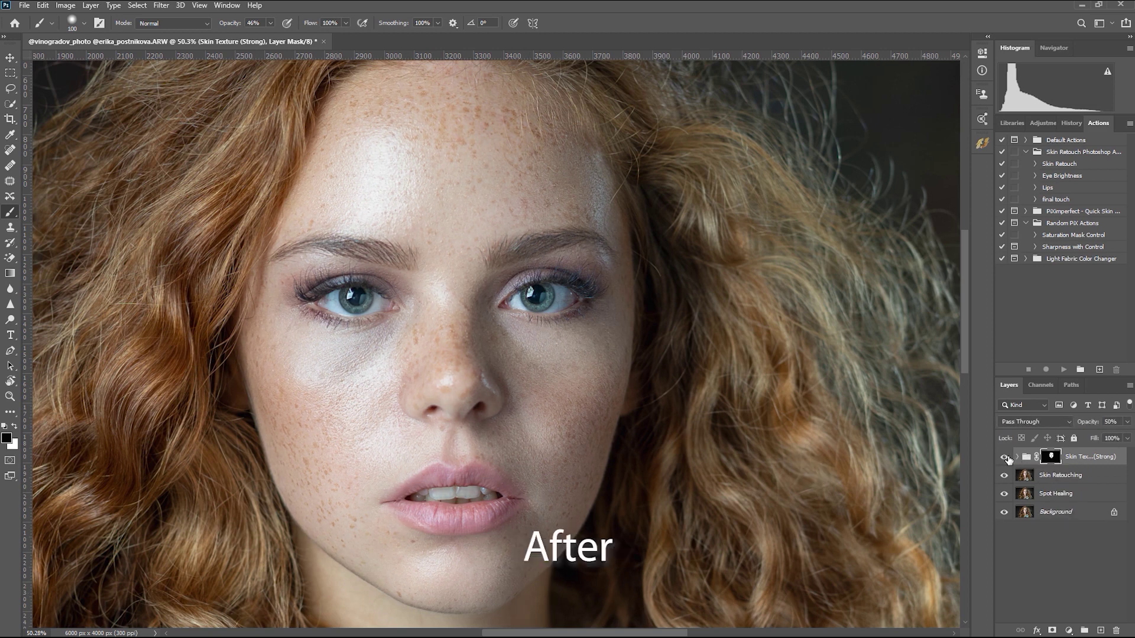
click(1005, 458)
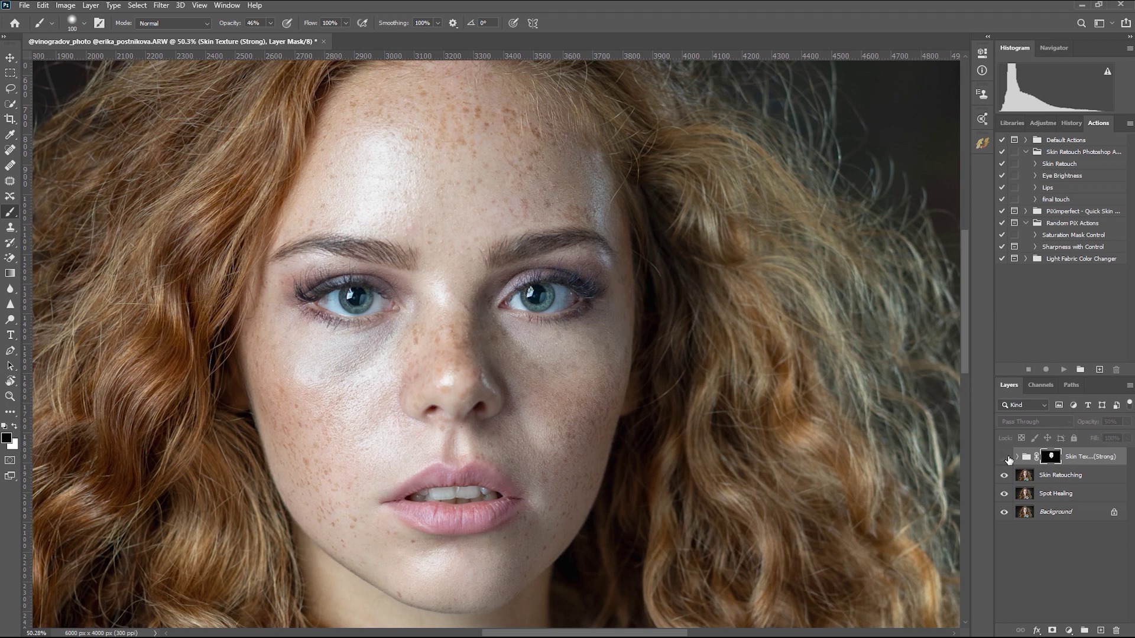
click(1007, 459)
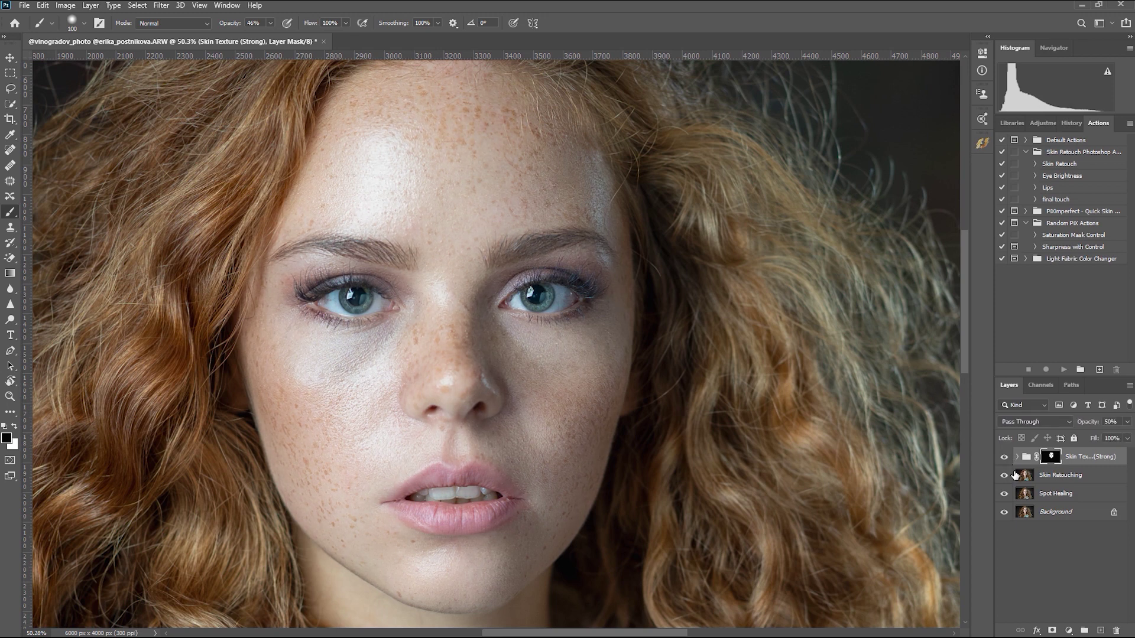
click(1010, 477)
click(982, 144)
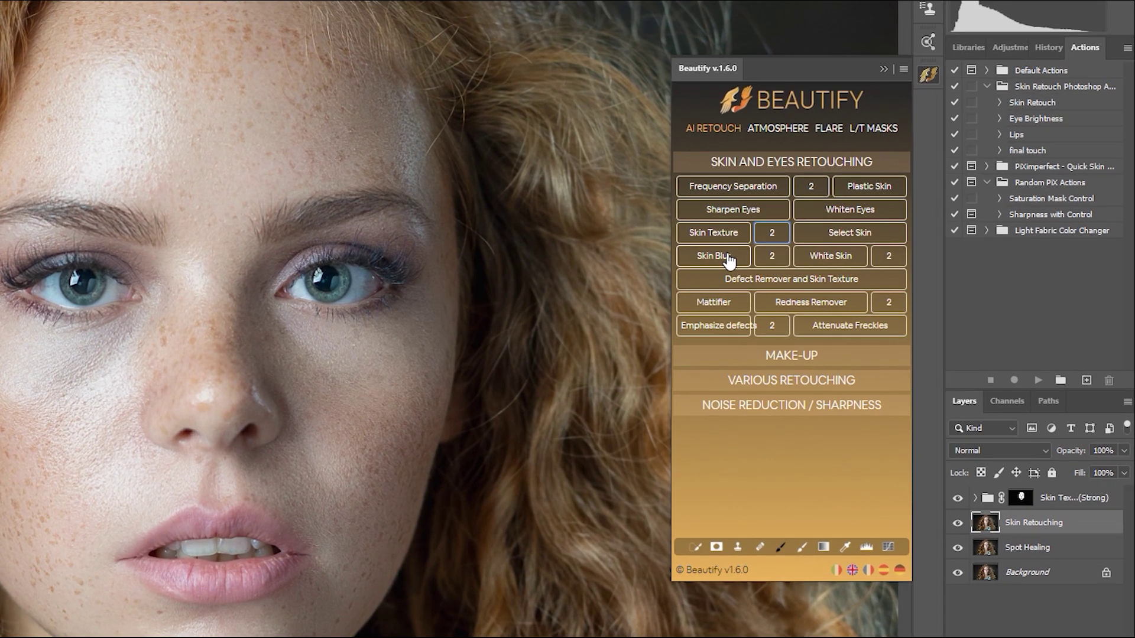
Step: Apply Beautify's Skin Blur and replace the Blur group's mask with an Alt-dragged copy of the Skin Texture mask
click(728, 260)
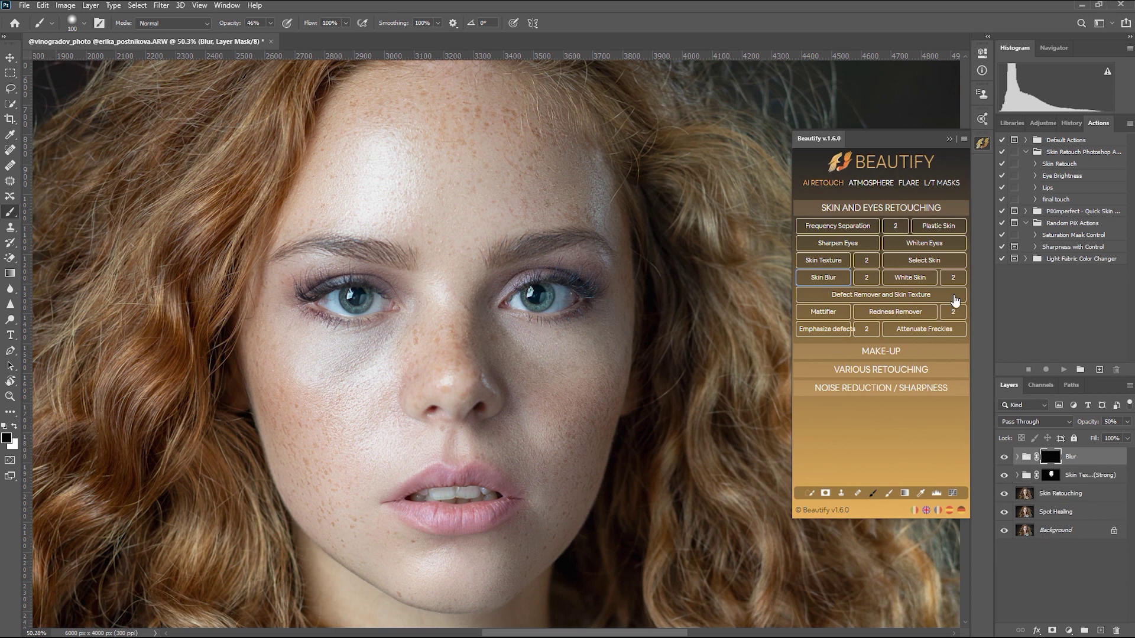
click(949, 140)
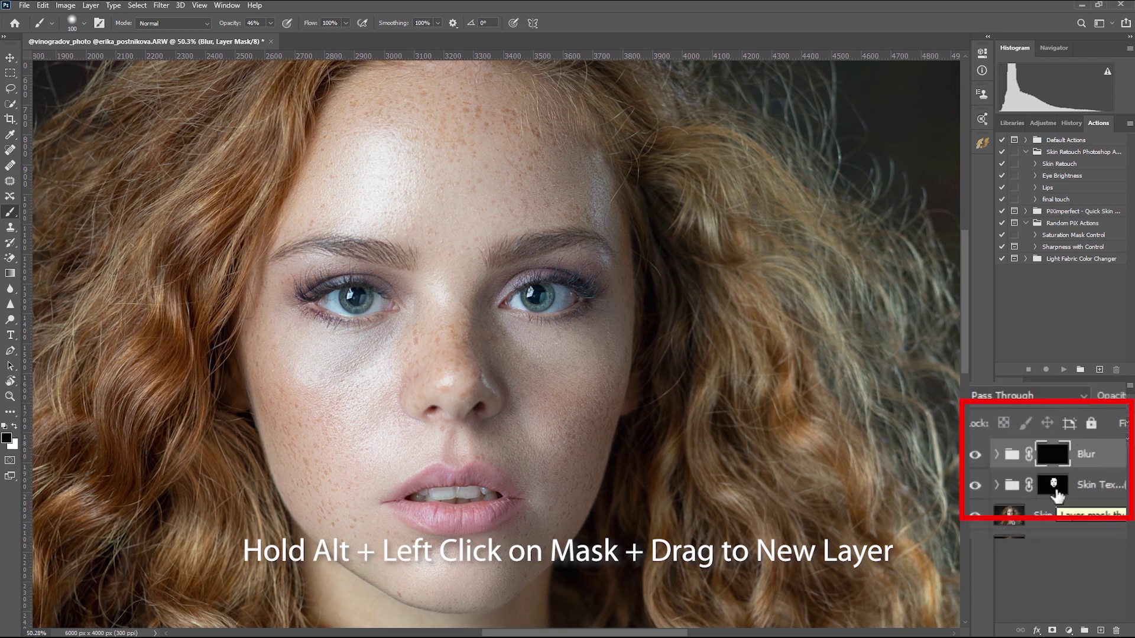
click(1053, 485)
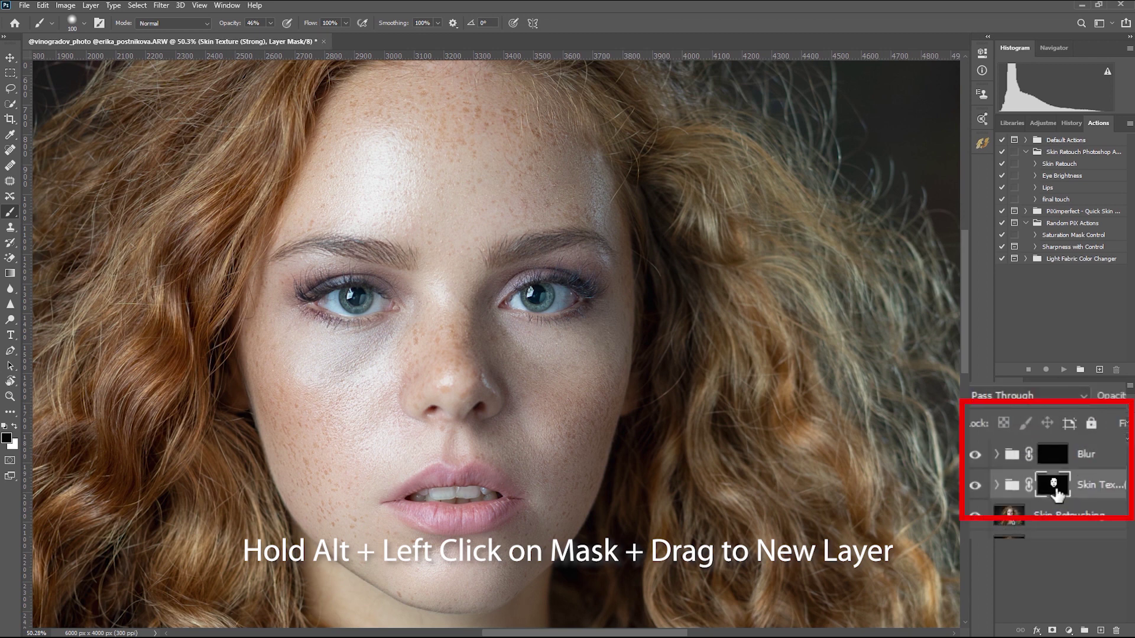
drag(1058, 493, 1054, 464)
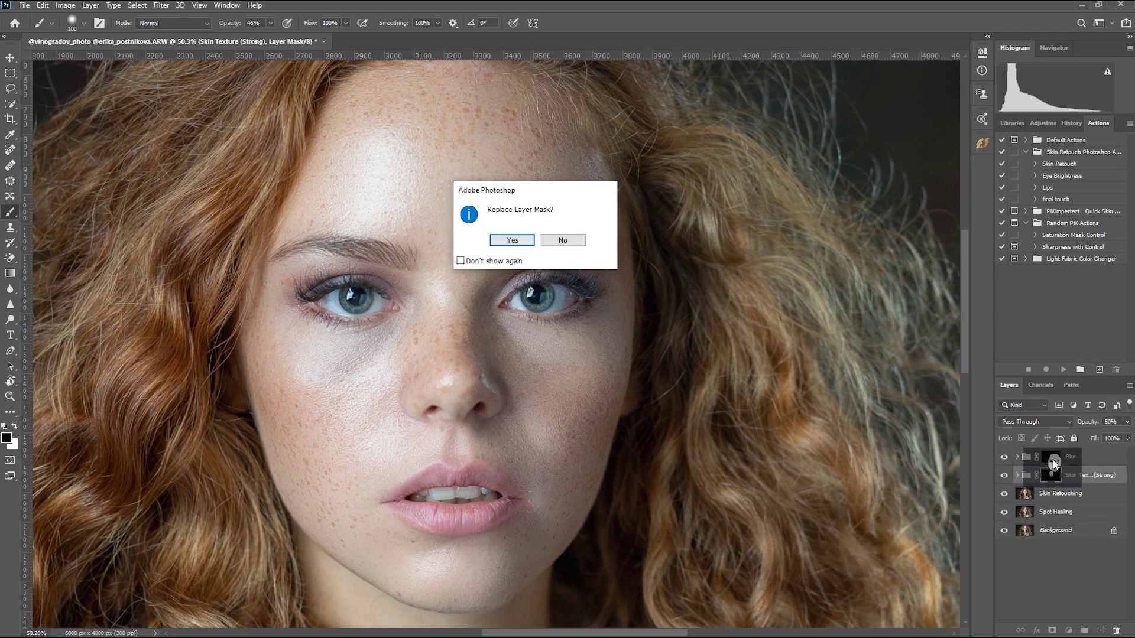
click(512, 240)
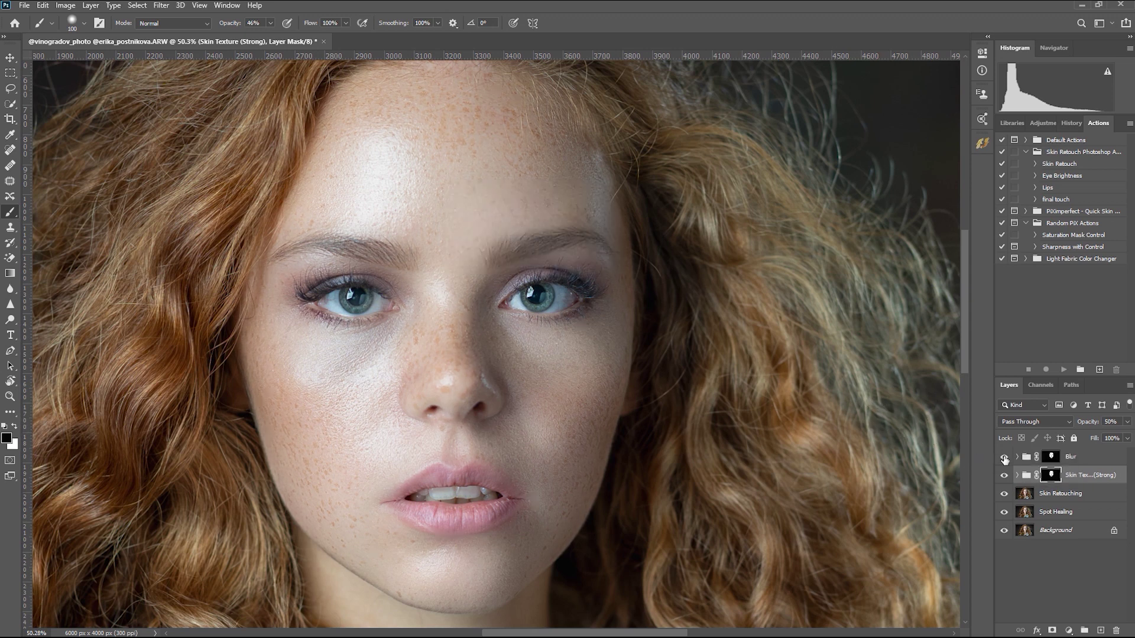
Step: Compare the portrait with the Blur and Skin Texture groups hidden and shown, then select Skin Retouching for Beautify
click(1003, 458)
click(1006, 475)
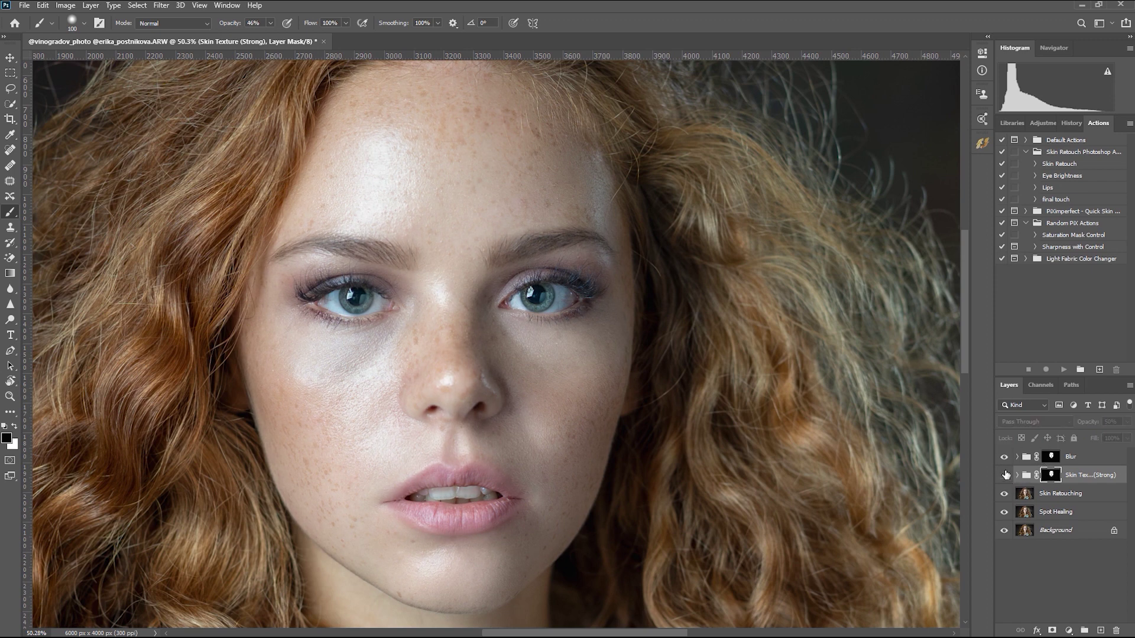
click(1007, 458)
click(1006, 458)
click(1006, 475)
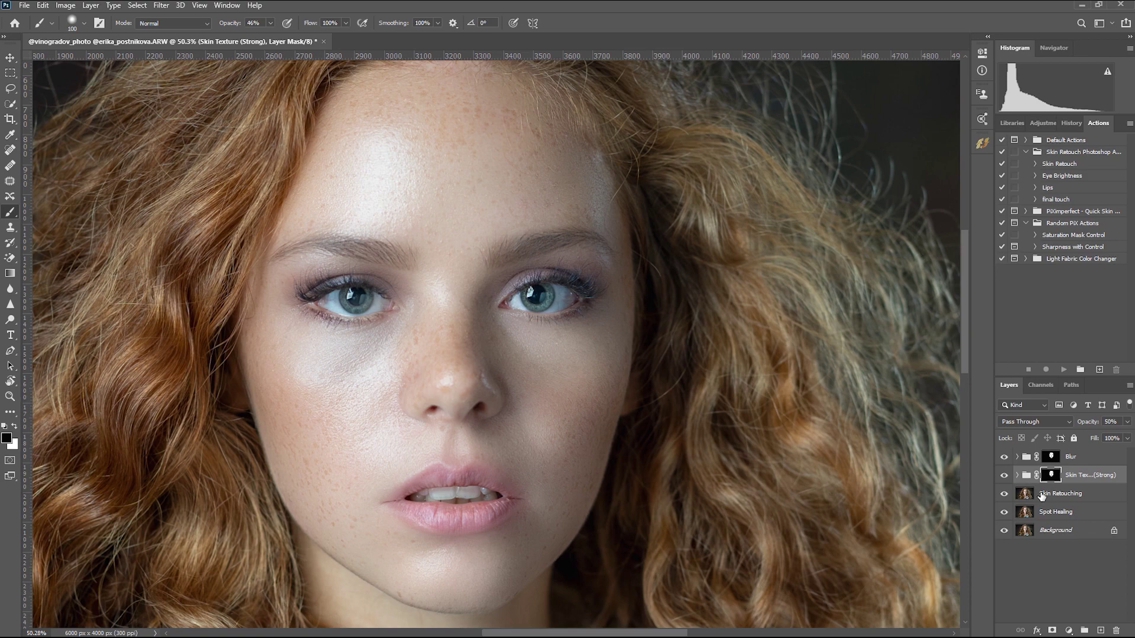
click(1031, 491)
click(984, 145)
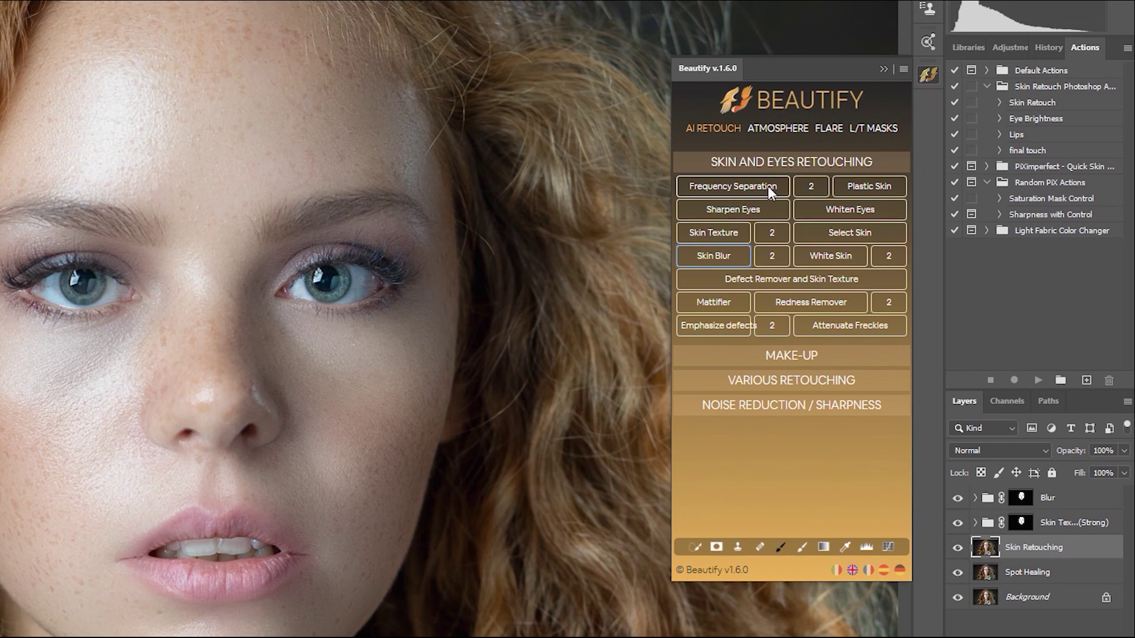
Step: Add a Frequency Separation group from Beautify, accepting the Surface Blur settings
click(863, 228)
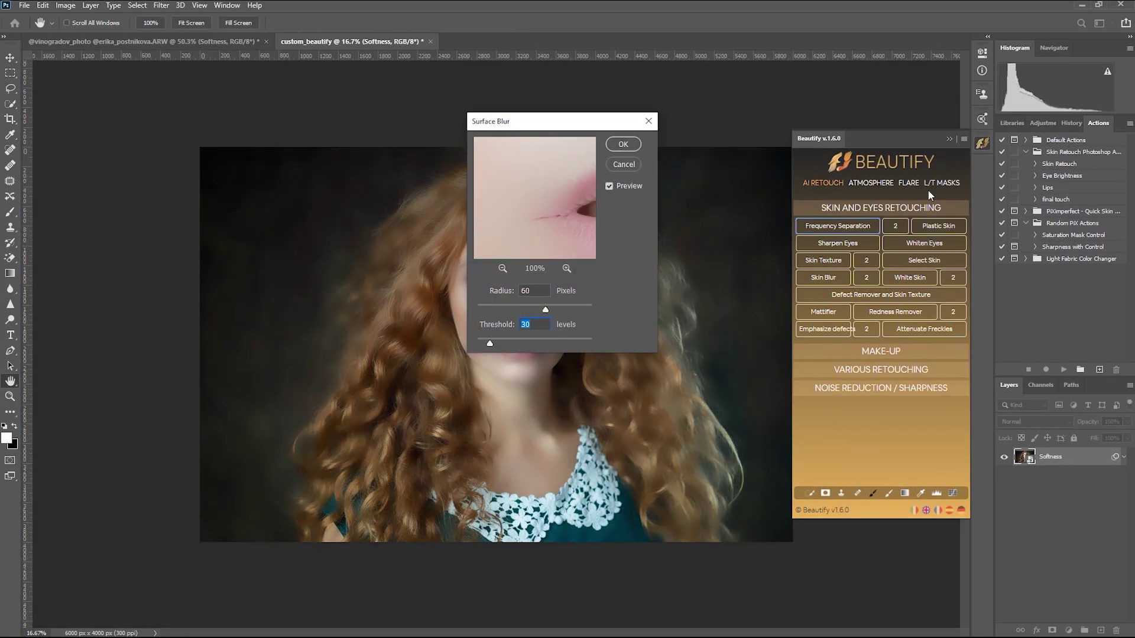
mouse_move(483, 157)
mouse_down()
mouse_move(585, 242)
mouse_move(532, 237)
mouse_move(570, 249)
mouse_up()
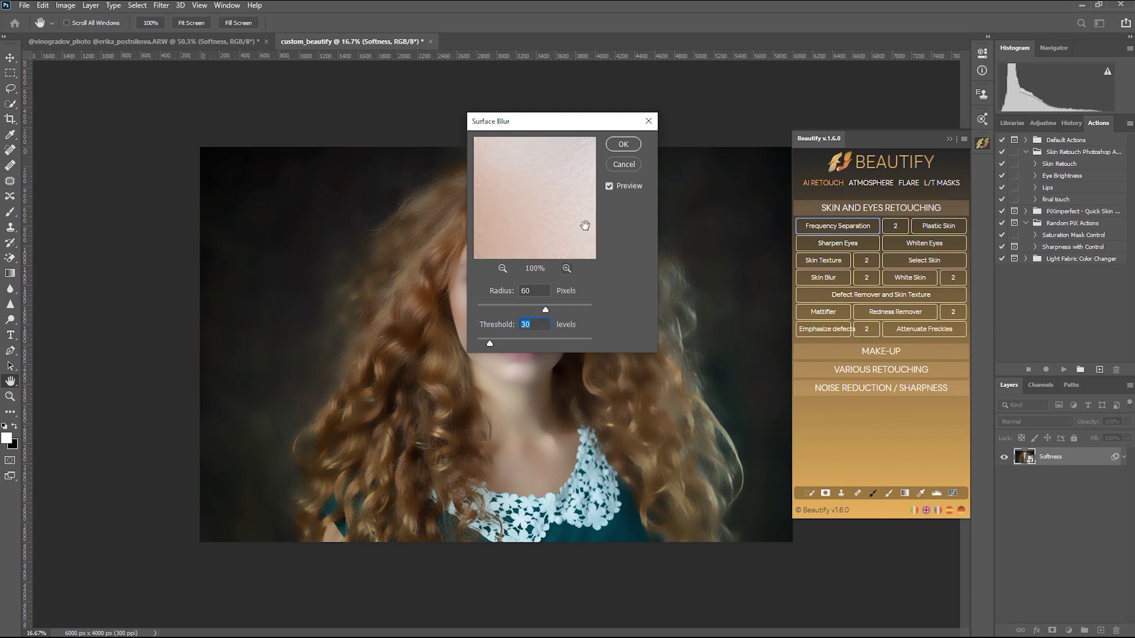
click(623, 144)
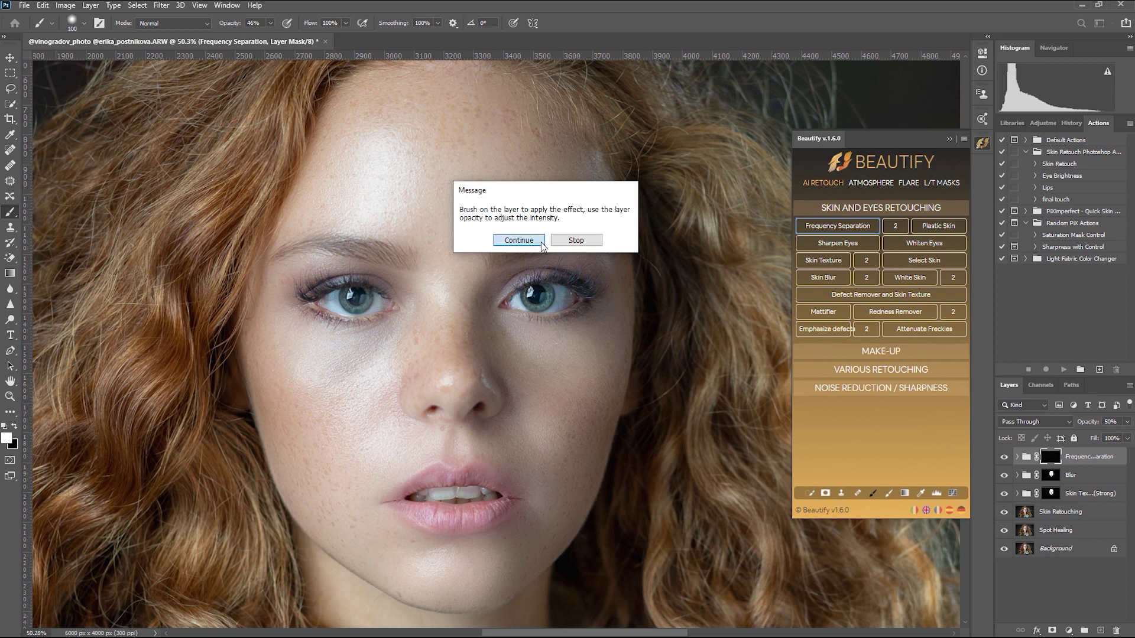
click(541, 243)
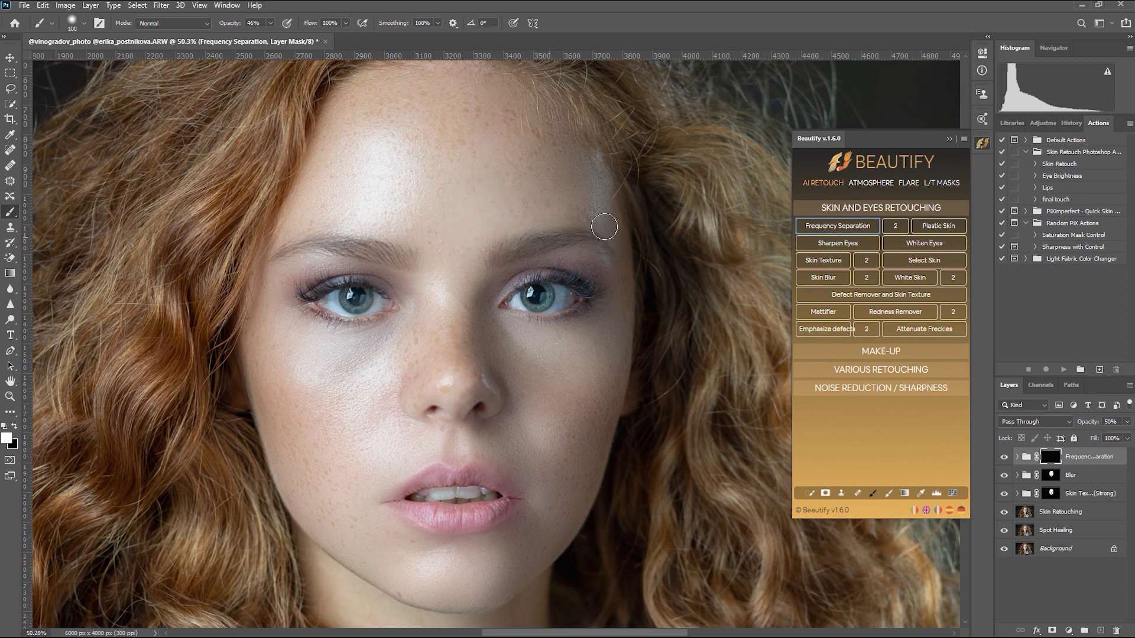
Step: Copy the Blur group's face mask onto the Frequency Separation group, replacing its black mask
click(948, 140)
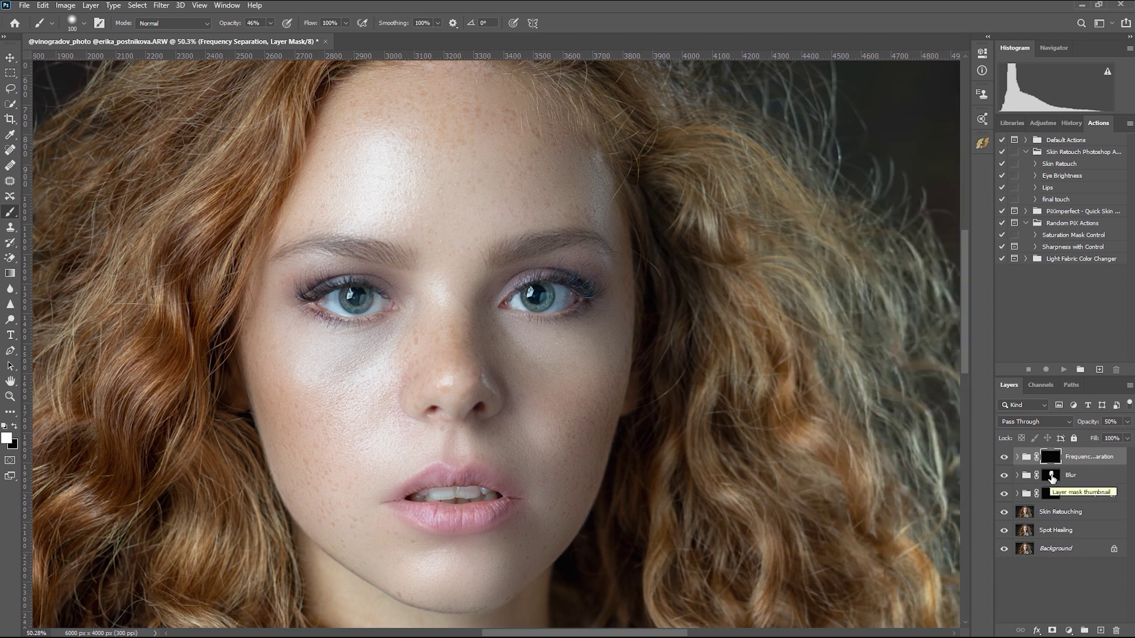
drag(1052, 476, 1050, 457)
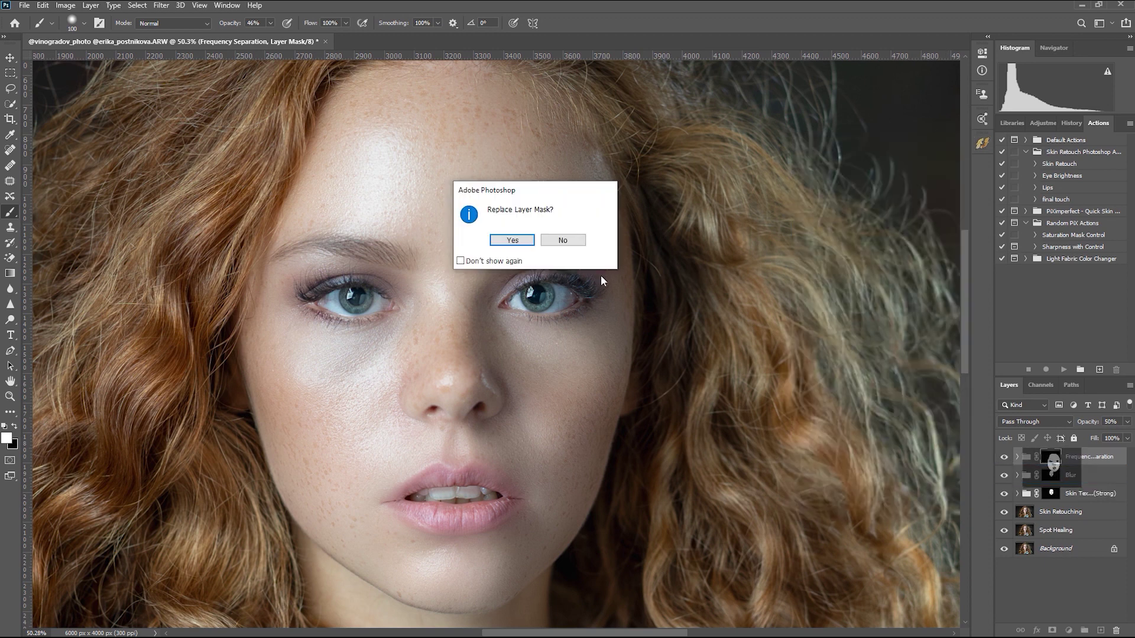
click(512, 240)
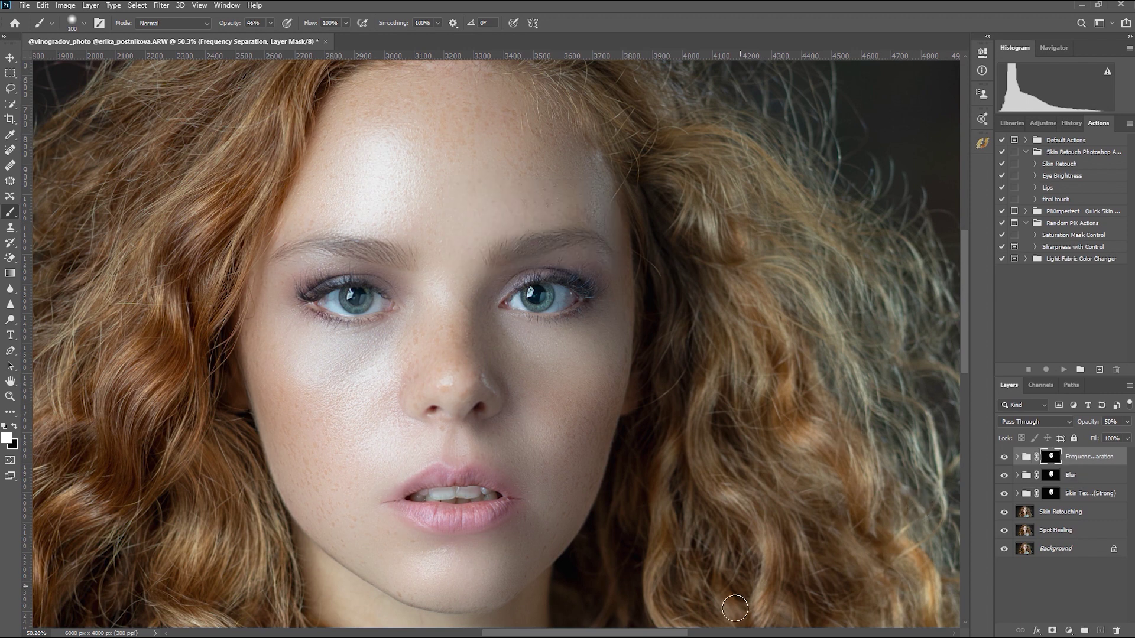
Step: Compare the portrait with the Frequency Separation, Blur and Skin Texture groups hidden and shown, leaving all visible
scroll(703, 519, down, 1)
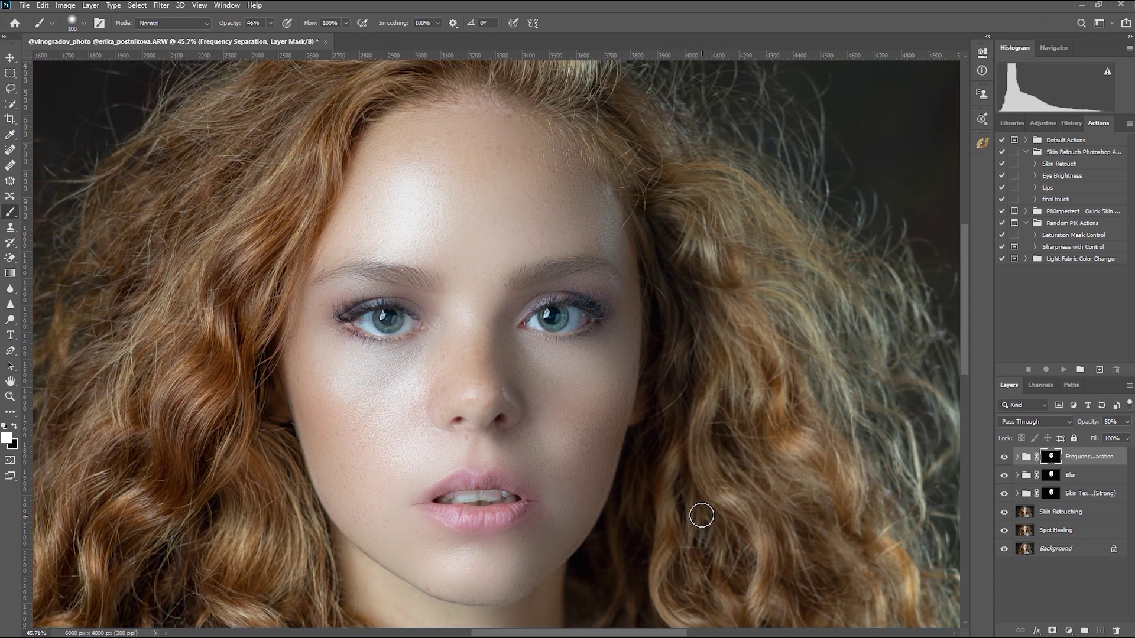
scroll(700, 516, up, 1)
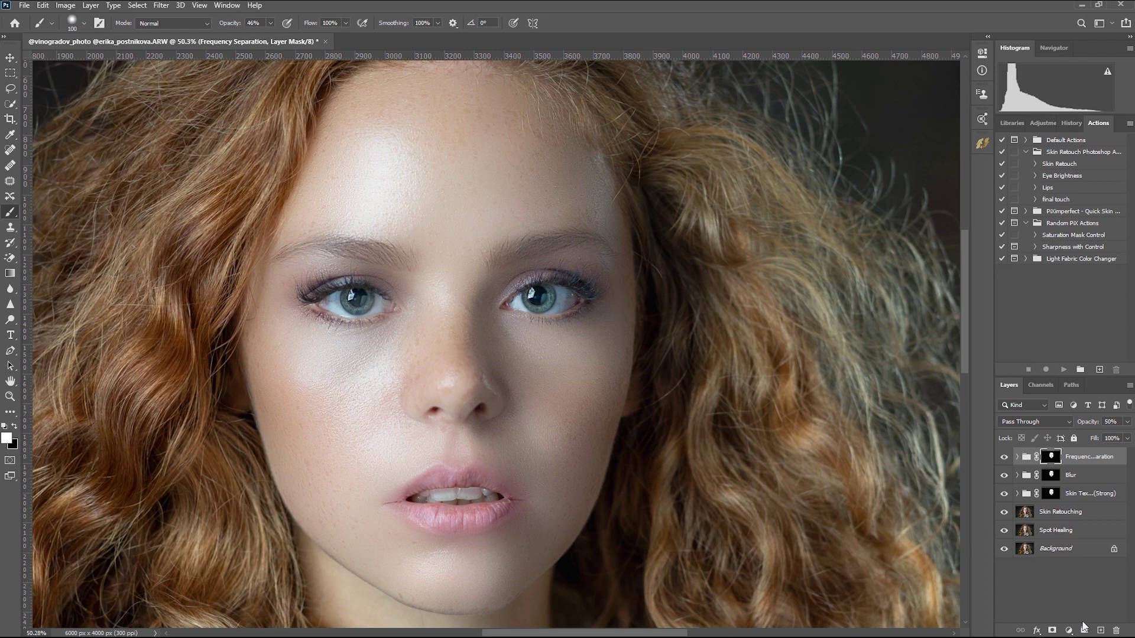
click(1004, 457)
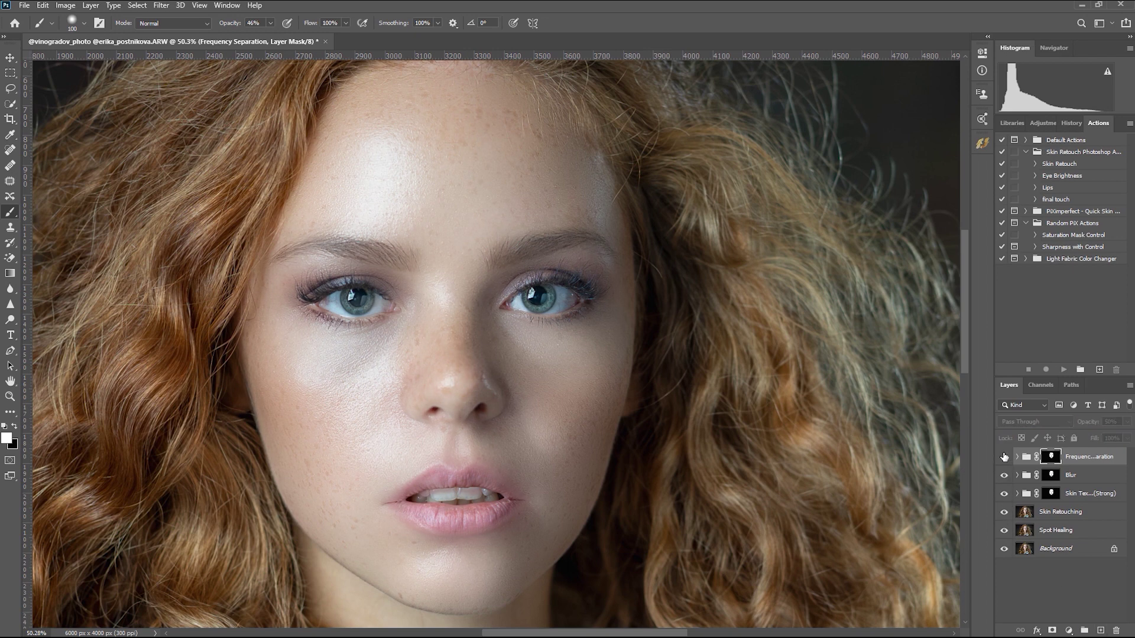
click(1004, 457)
click(1004, 457)
click(1004, 457)
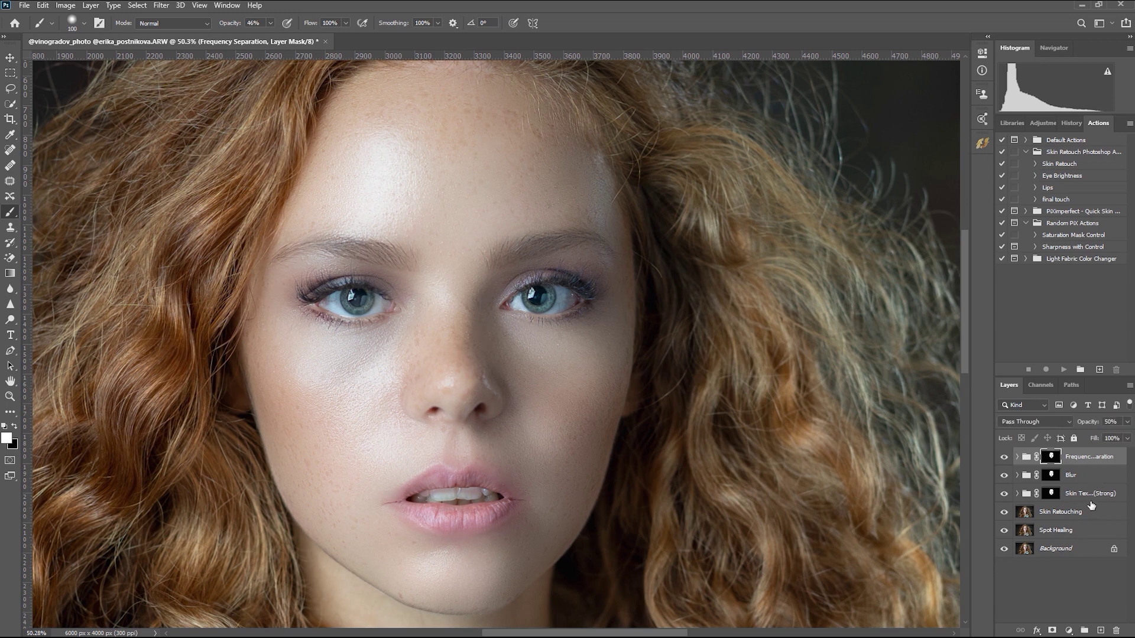
key(ctrl+0)
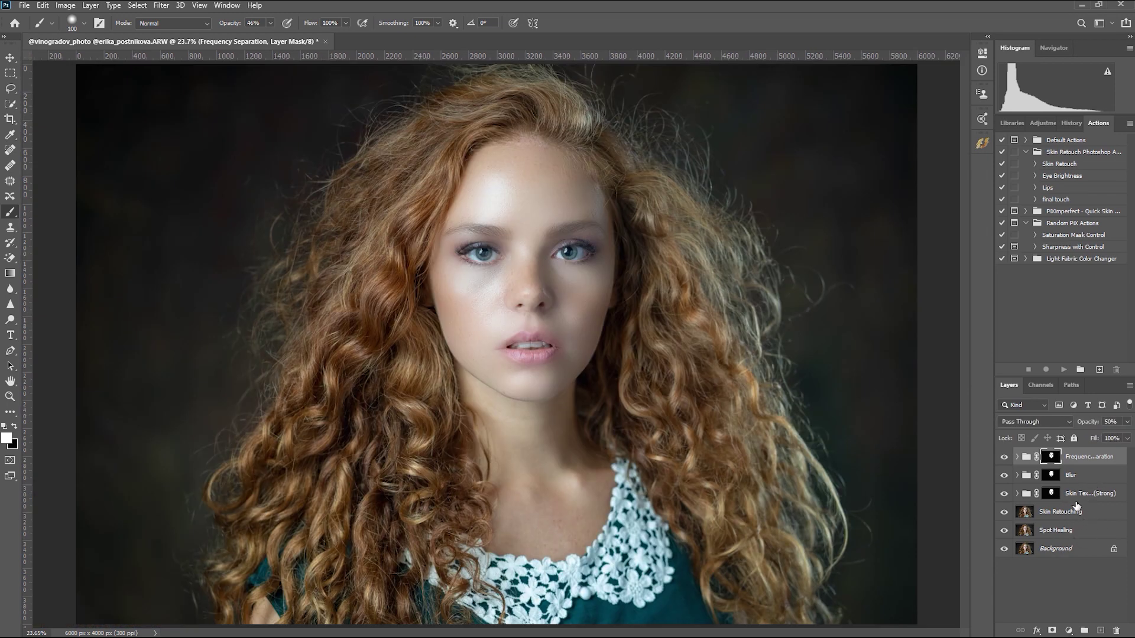
drag(1004, 457, 1004, 493)
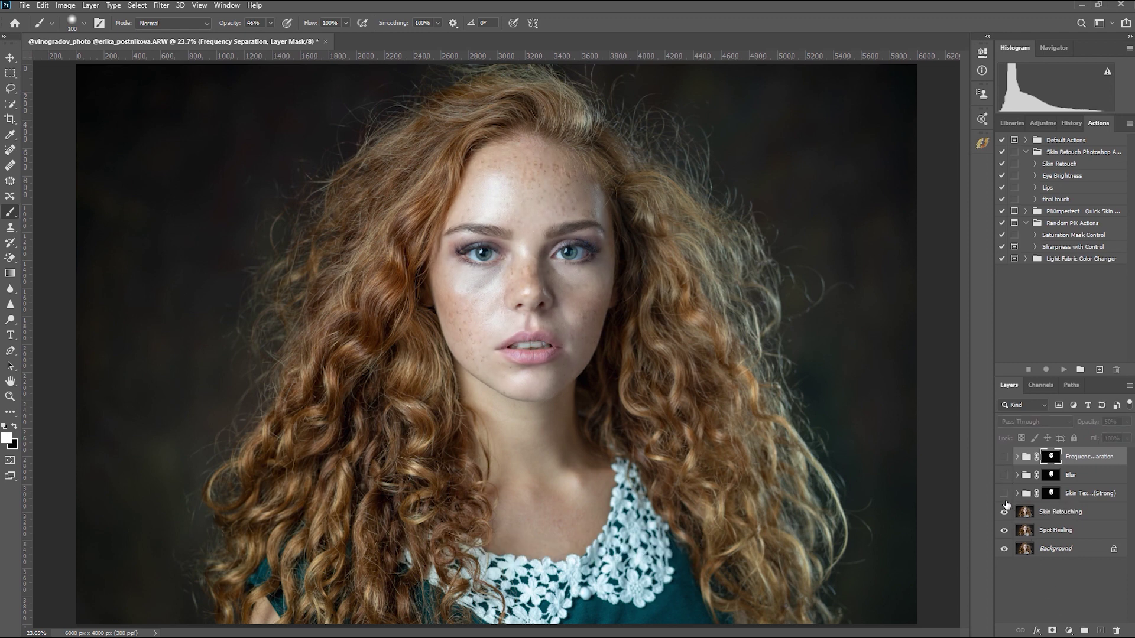
click(1004, 494)
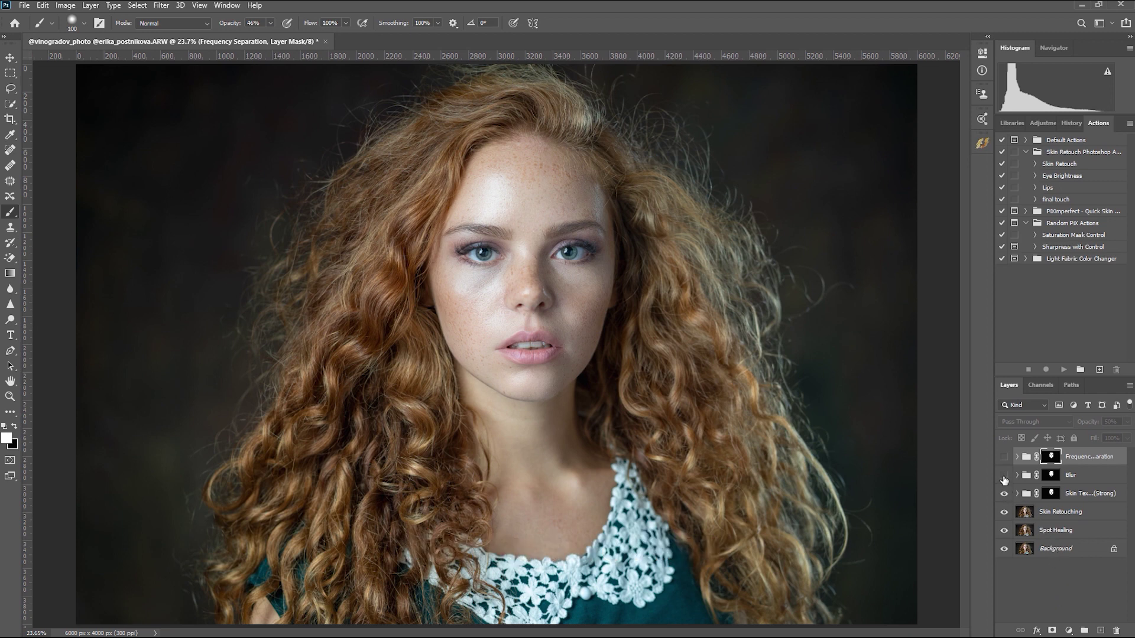
click(1004, 478)
click(1004, 475)
click(1004, 457)
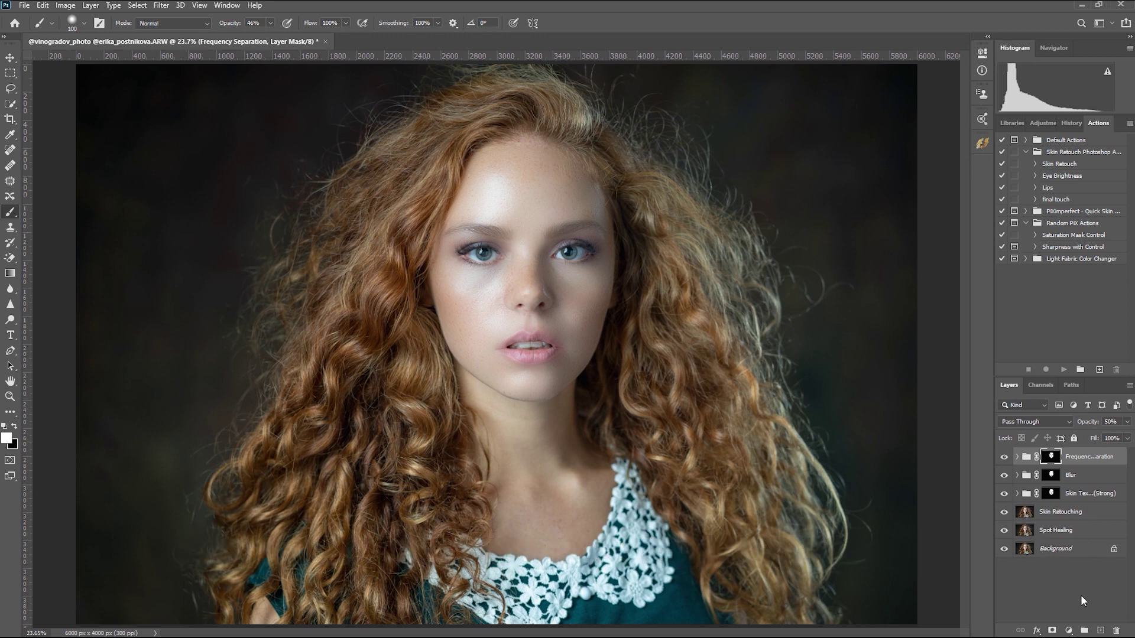
Step: Lower the Frequency Separation group to 35% opacity and the Blur group to 41%
click(1127, 421)
drag(1100, 435, 1094, 436)
click(1045, 567)
click(1086, 475)
click(1127, 422)
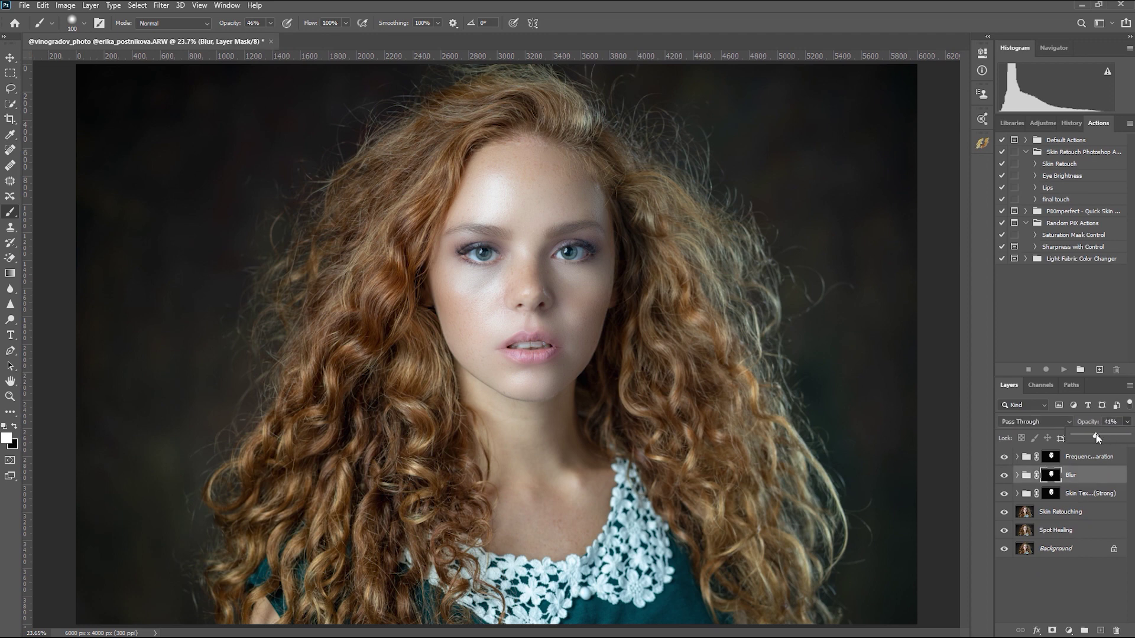
click(1074, 561)
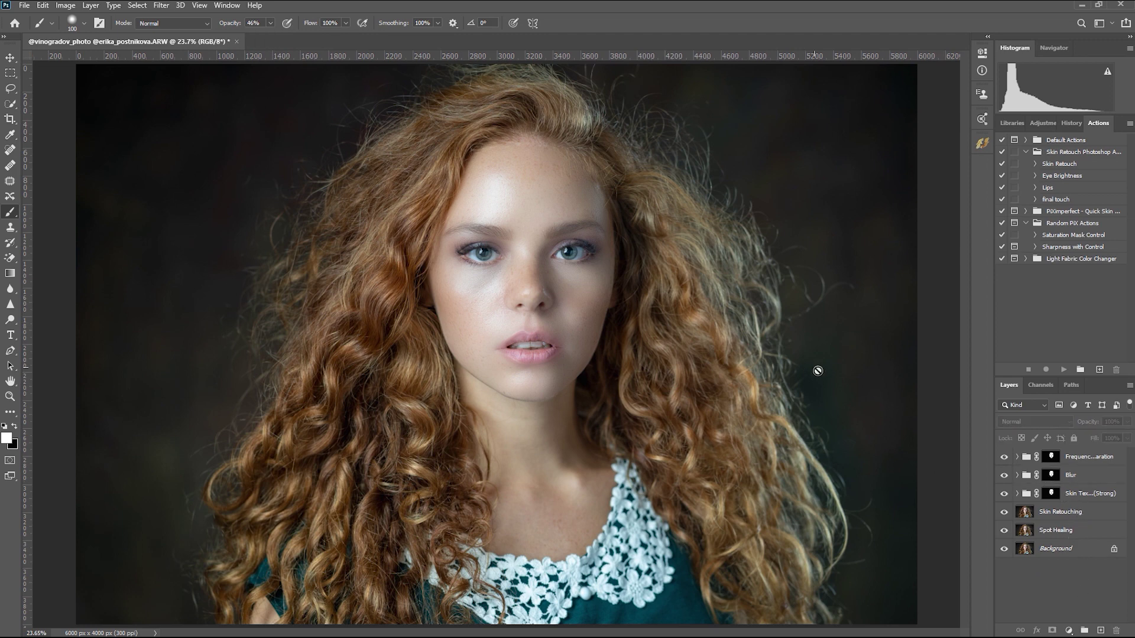
Step: Select the Frequency Separation, Blur and Skin Texture groups, group them with Ctrl+G, and name it 'Beautify Panel'
key(v)
alt+scroll(828, 302, up, 3)
drag(866, 364, 839, 384)
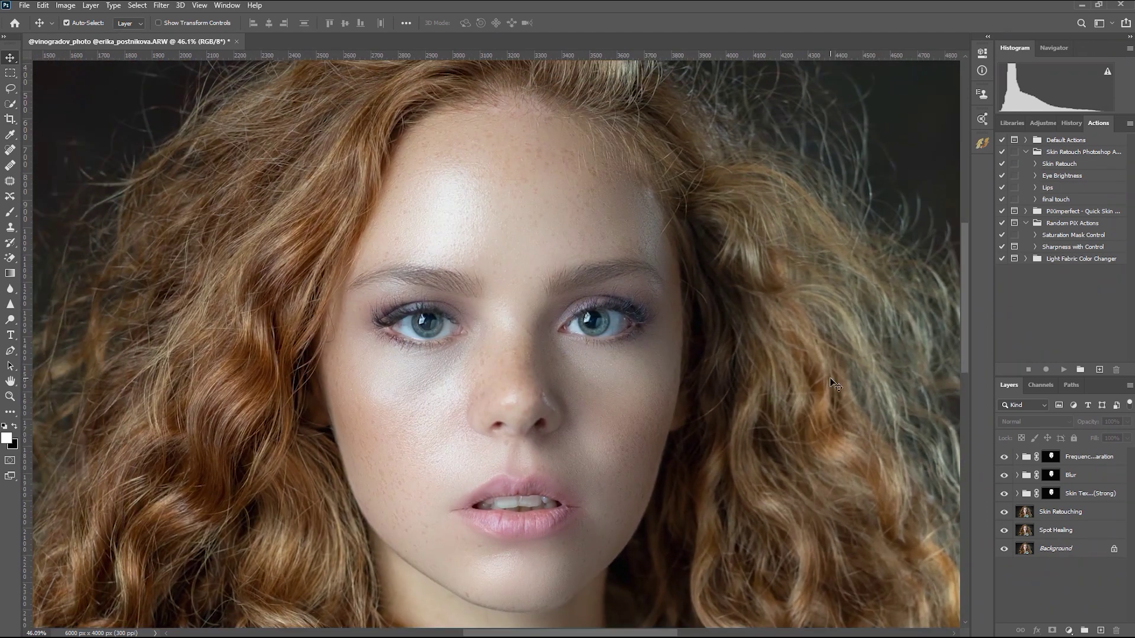
click(1089, 457)
shift+click(1099, 496)
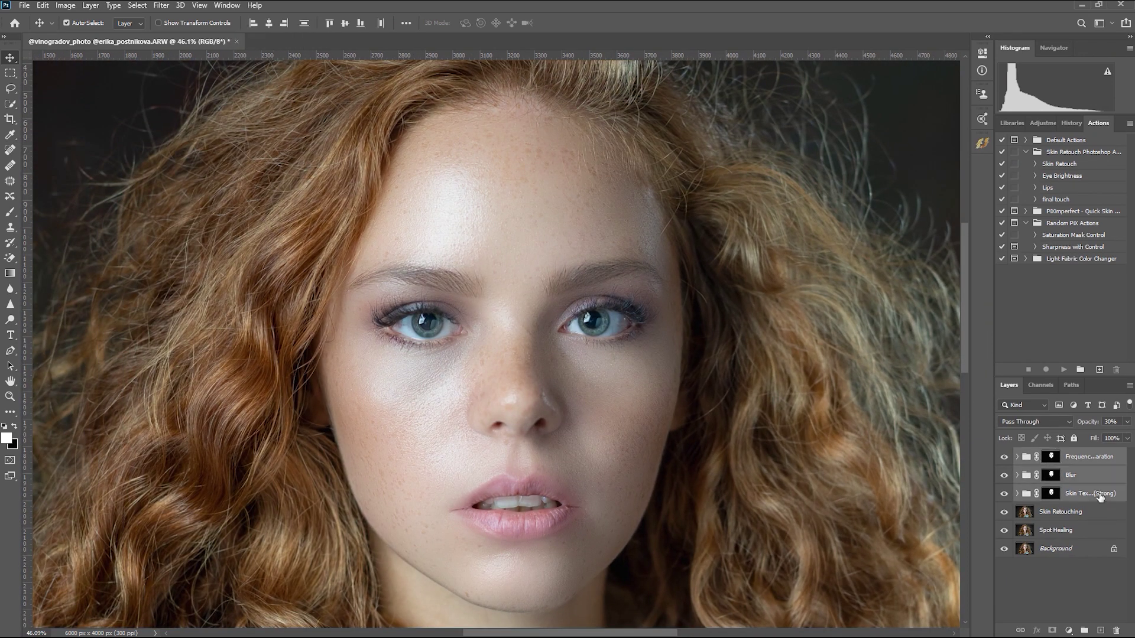
key(ctrl+g)
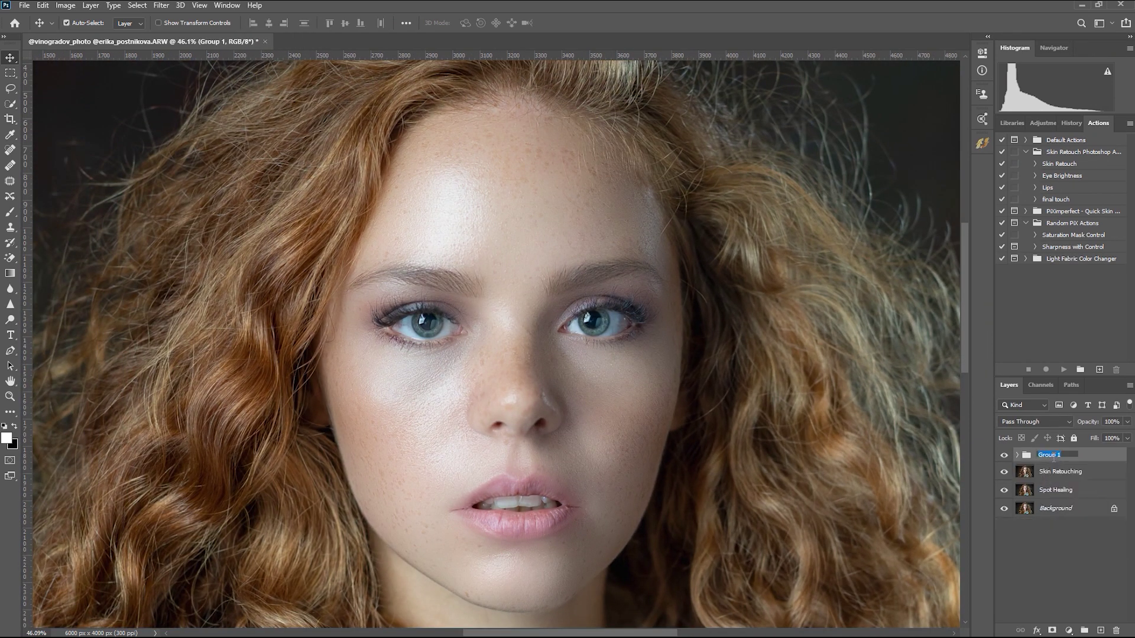
text(Bea)
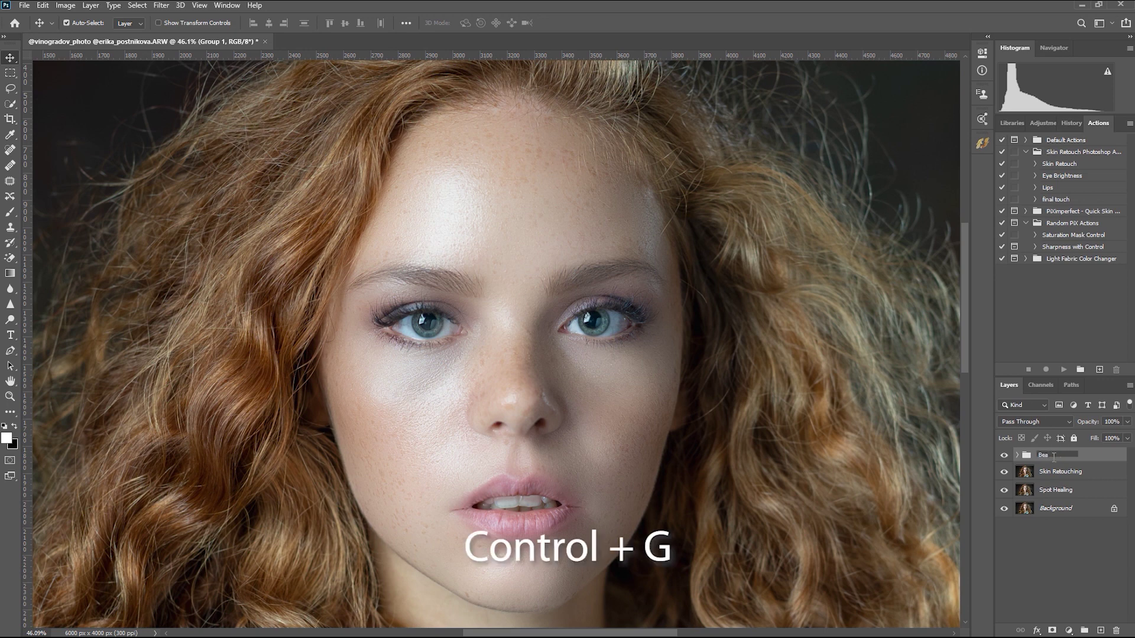
text(utify Pan)
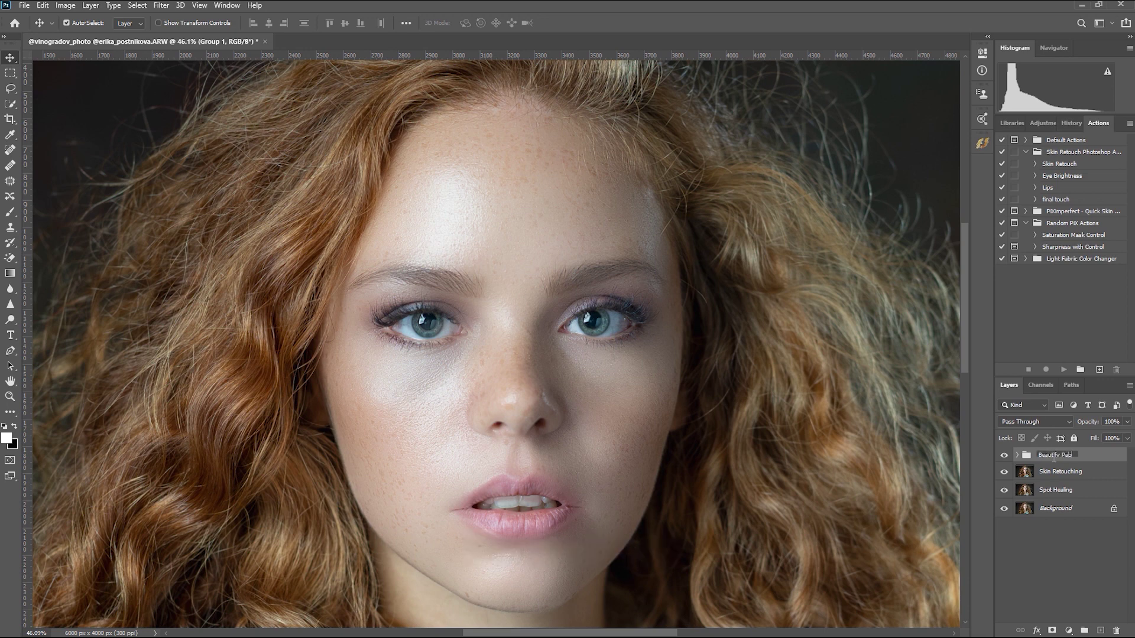
text(el)
key(Return)
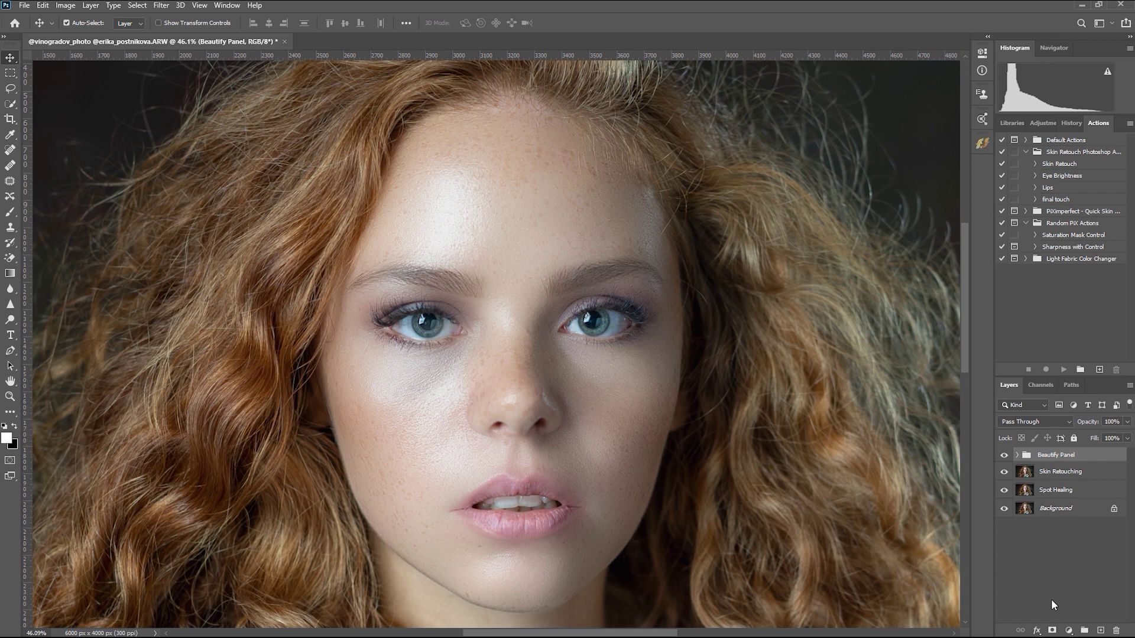
click(1006, 456)
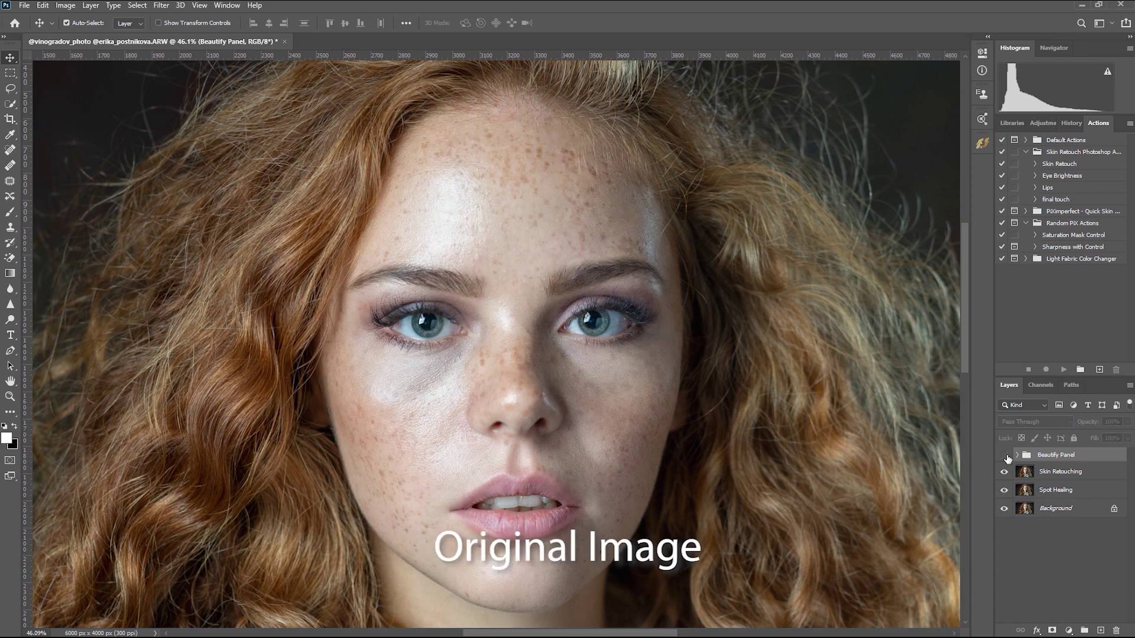
click(1005, 456)
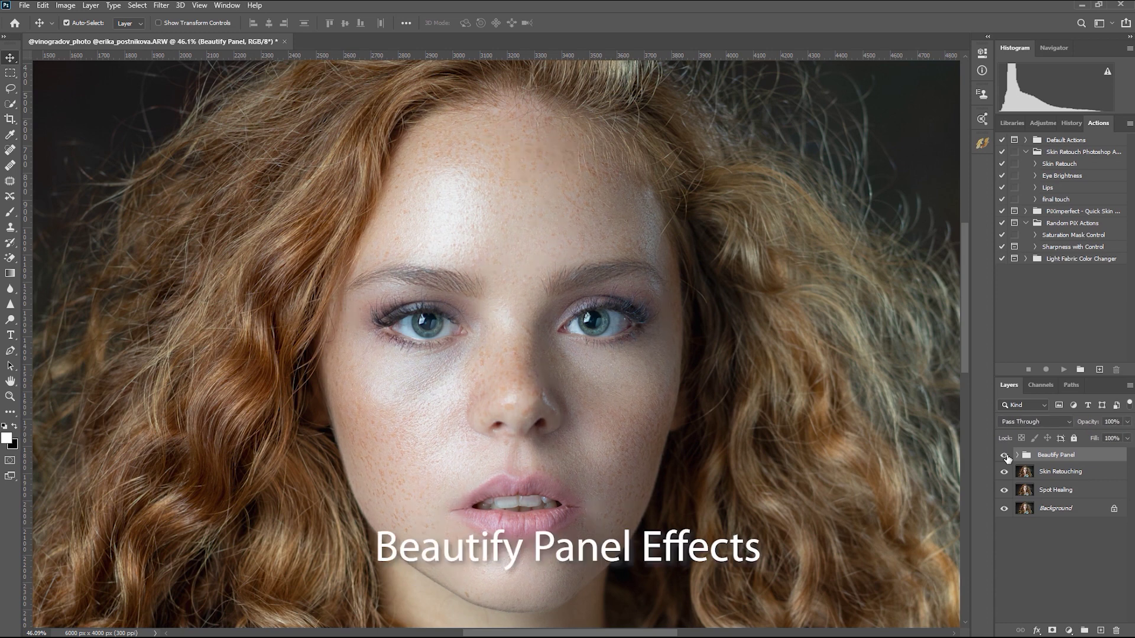
click(1006, 456)
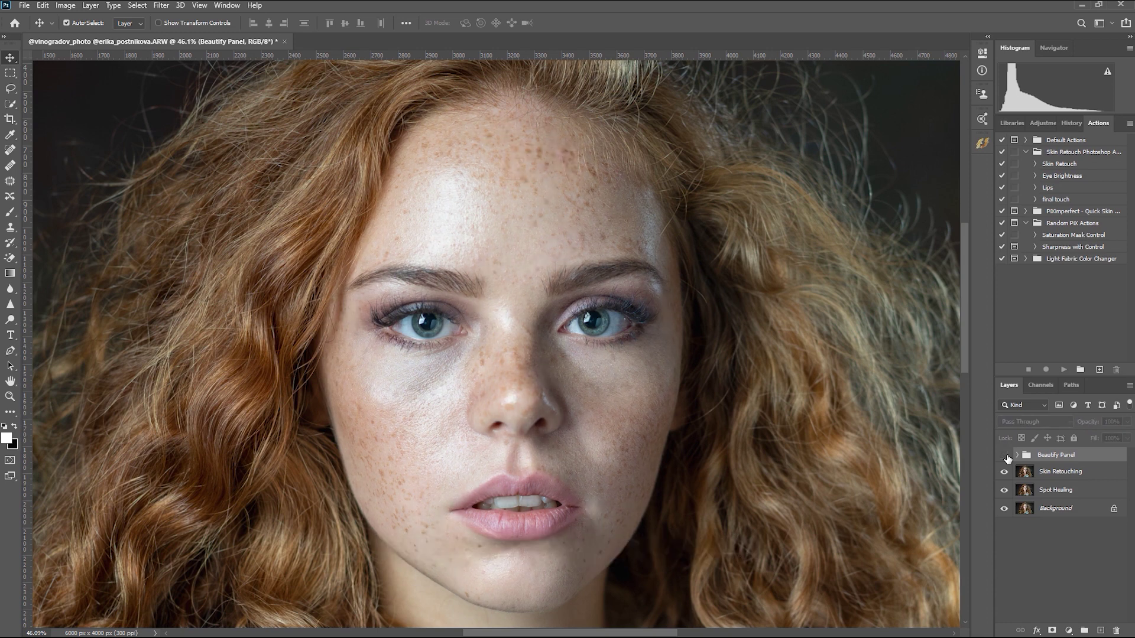
click(1006, 457)
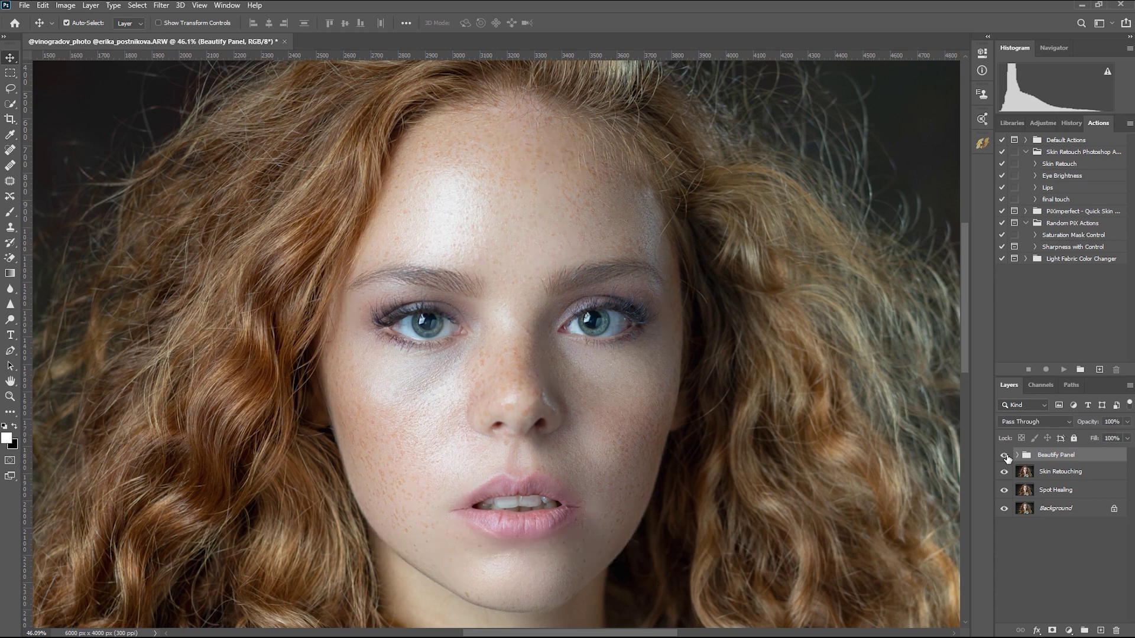
key(ctrl+0)
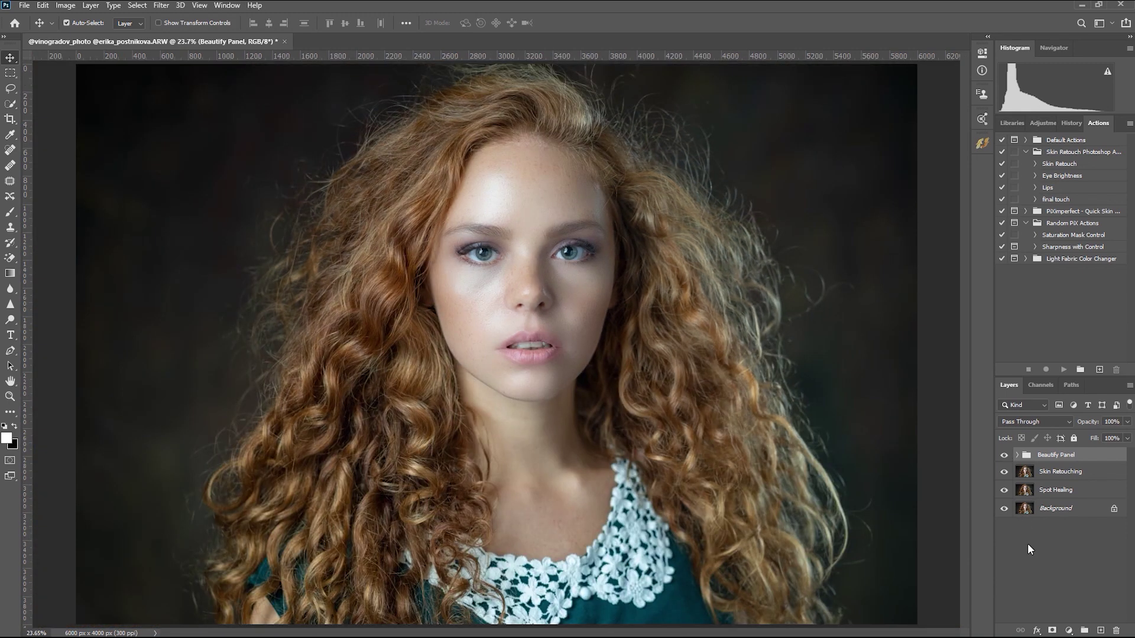
click(1004, 455)
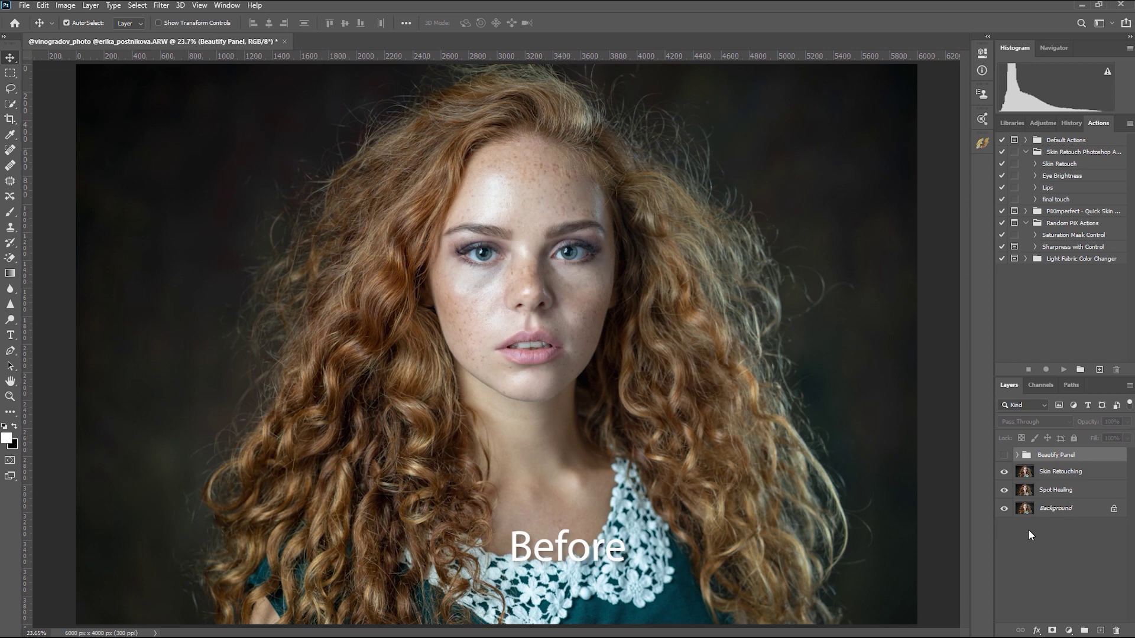
click(1004, 455)
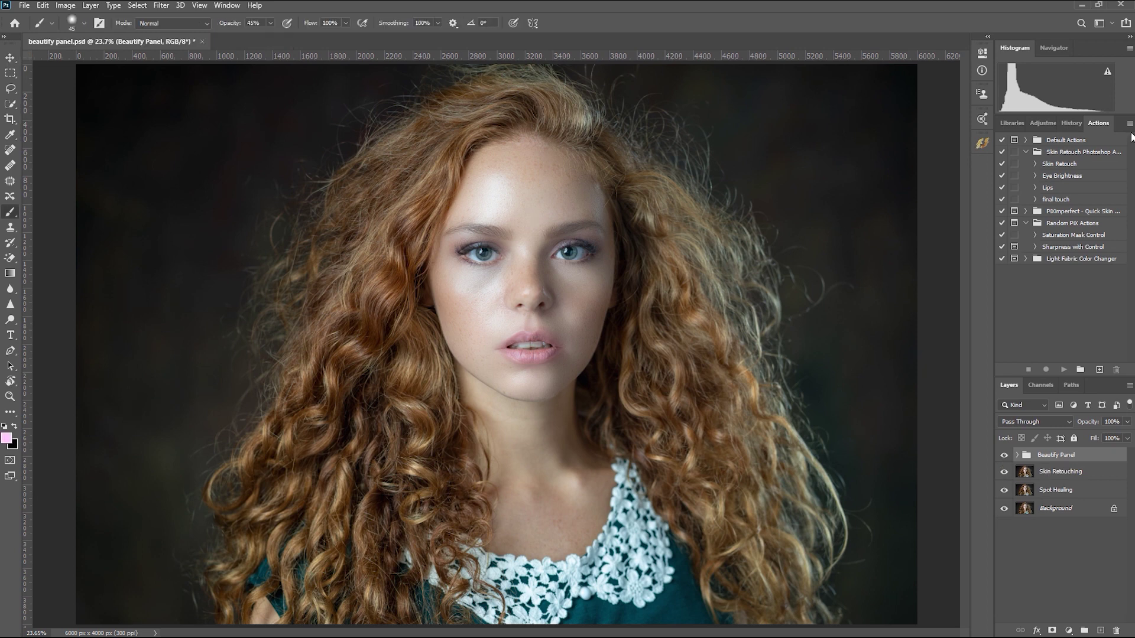
Step: Apply the Beautify Eyelashes make-up effect using make-up brush 2
click(982, 144)
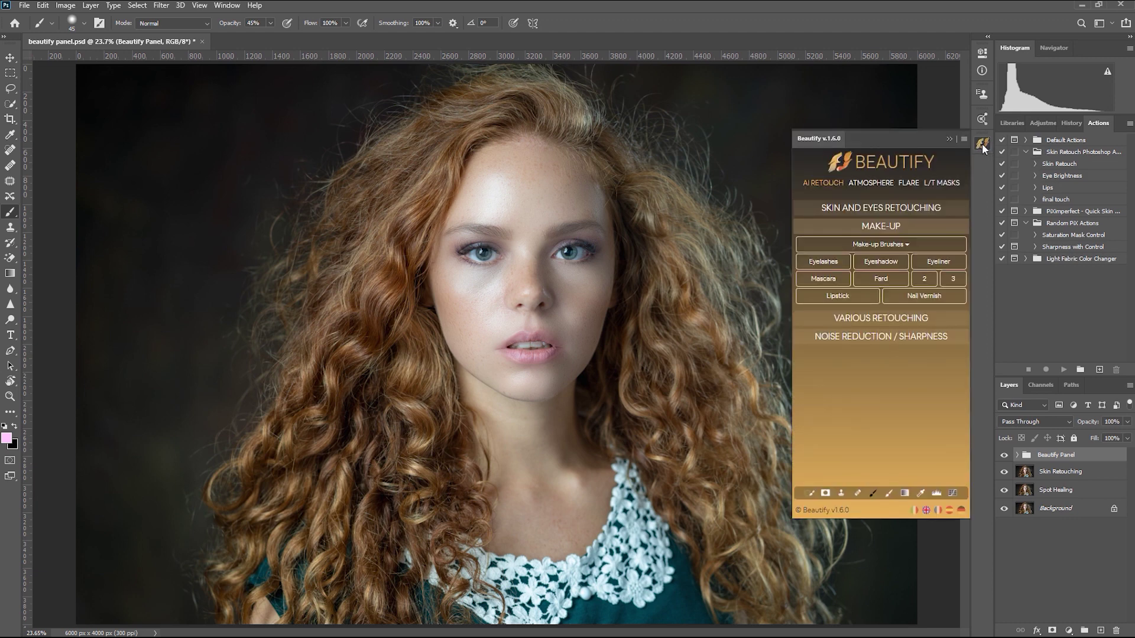
click(913, 245)
click(823, 273)
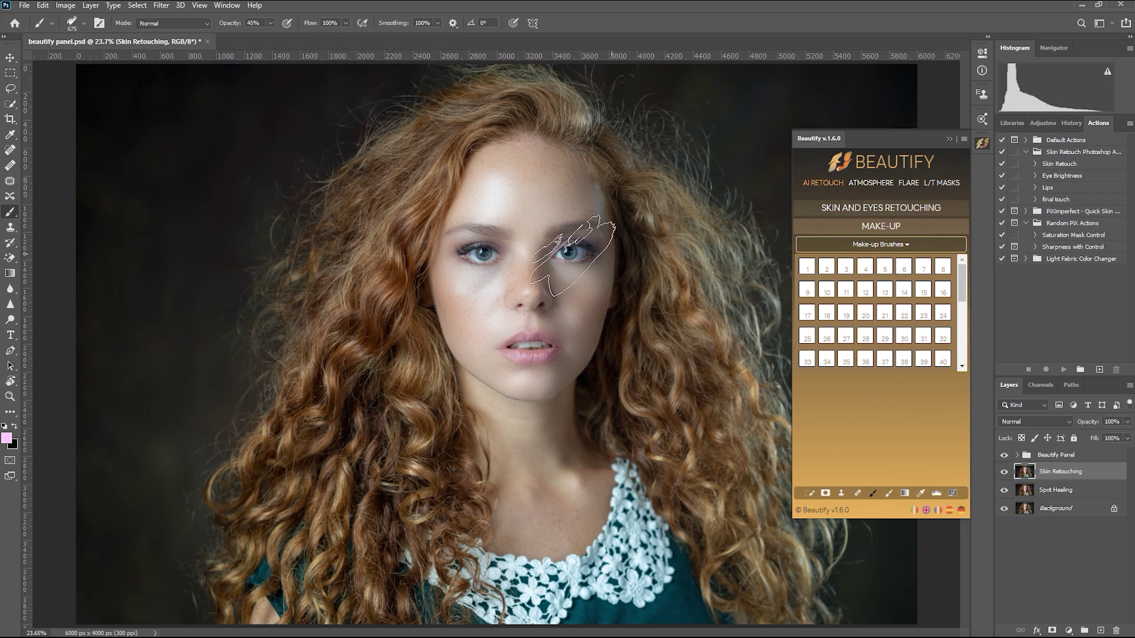
drag(961, 283, 960, 345)
click(880, 245)
click(844, 262)
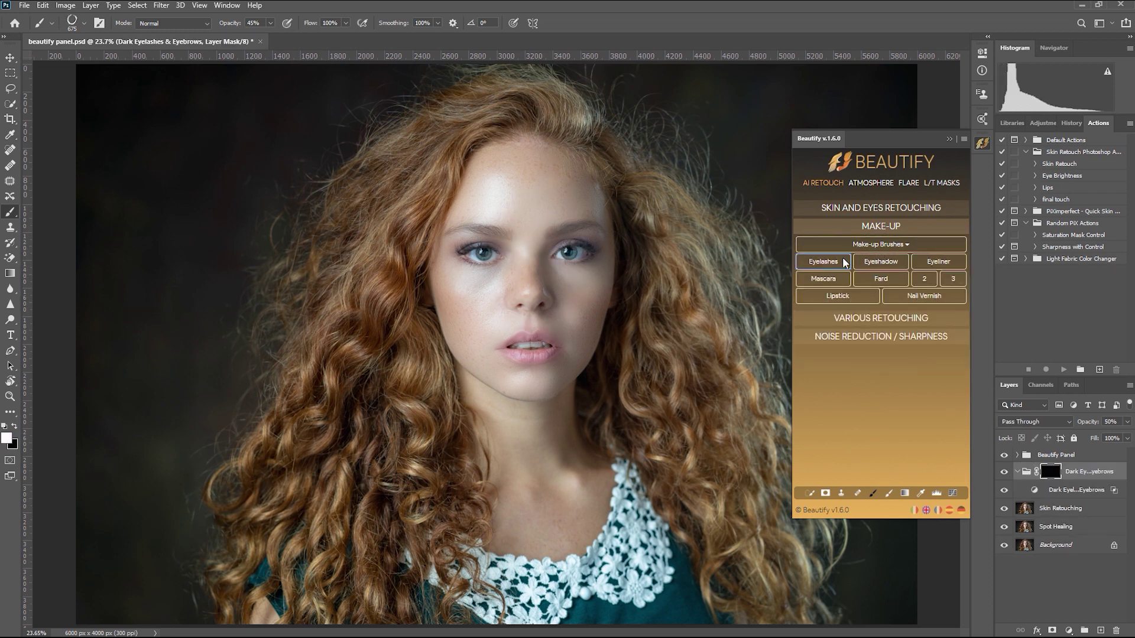
click(949, 139)
Step: With a smaller brush, paint lash darkening along both upper lash lines and compare before/after
click(72, 22)
scroll(532, 295, up, 5)
key(bracketleft)
key(bracketleft)
key(bracketleft)
key(bracketleft)
key(bracketleft)
drag(733, 228, 641, 206)
drag(297, 227, 408, 227)
click(1005, 473)
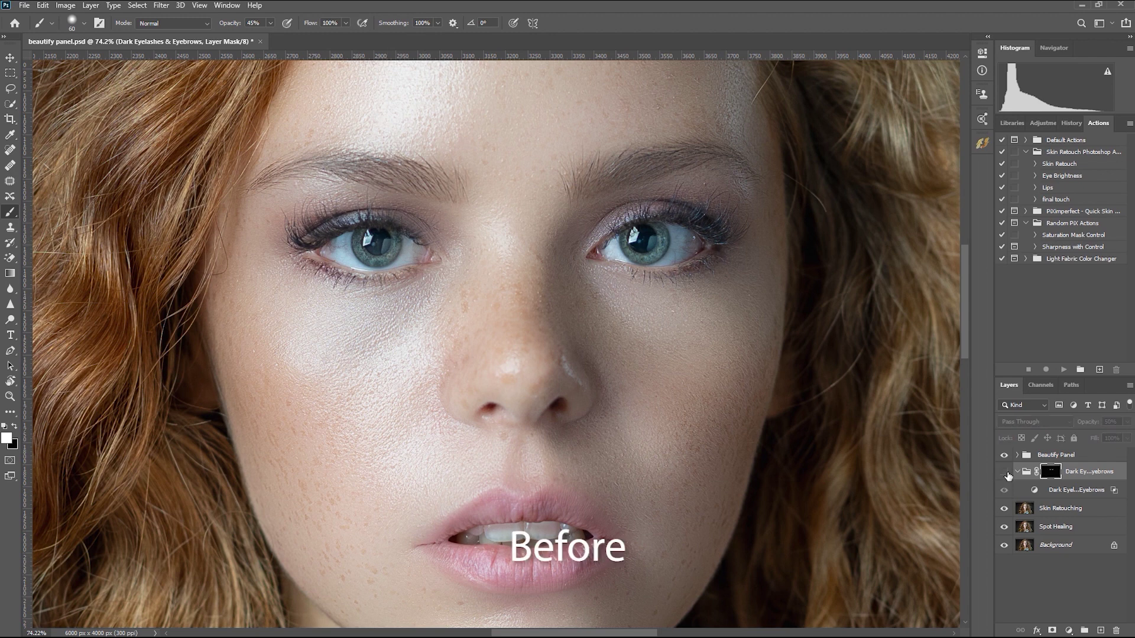
click(1004, 472)
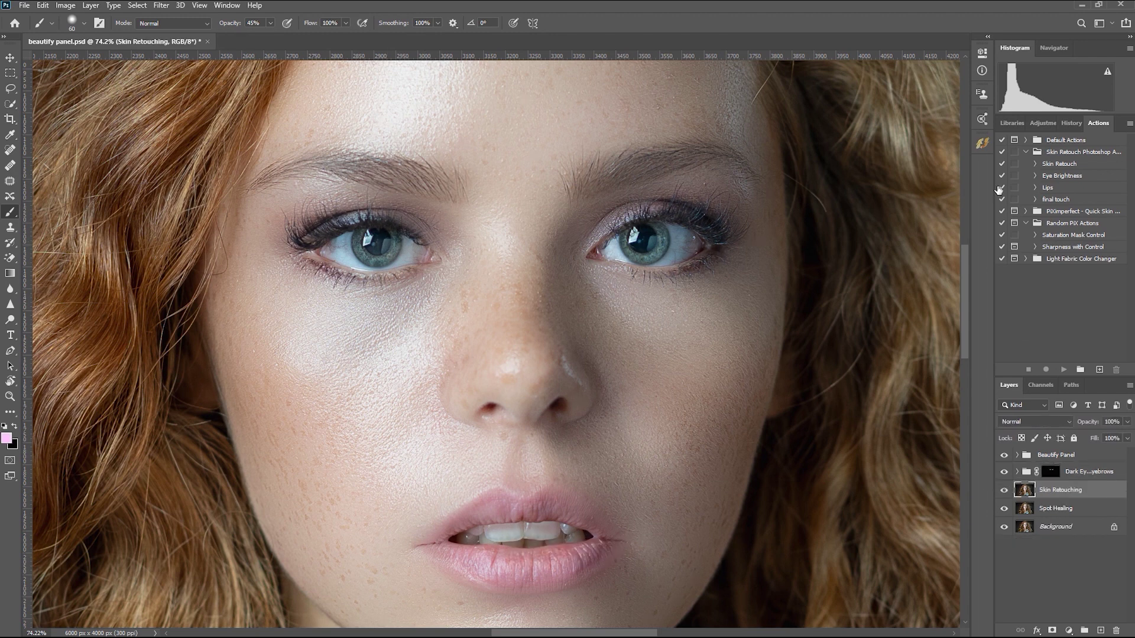
click(983, 145)
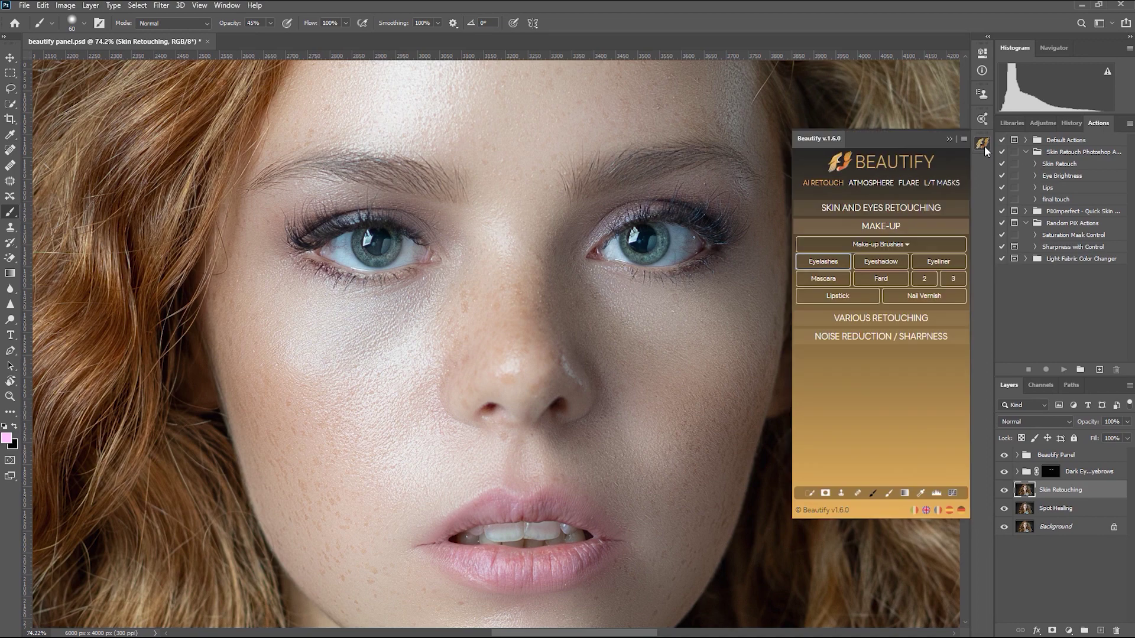
Step: Add a pink Eyeshadow layer, paint it over both upper eyelids, and compare before/after
click(891, 265)
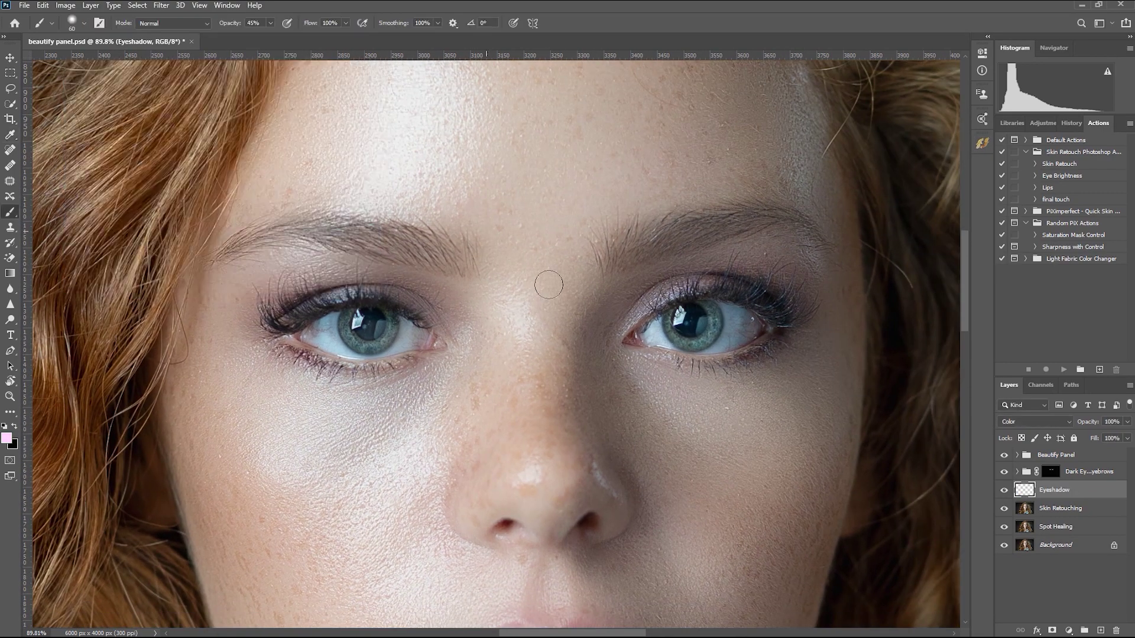
key(bracketleft)
key(bracketleft)
drag(644, 295, 800, 304)
drag(266, 307, 414, 293)
click(1003, 490)
click(1003, 490)
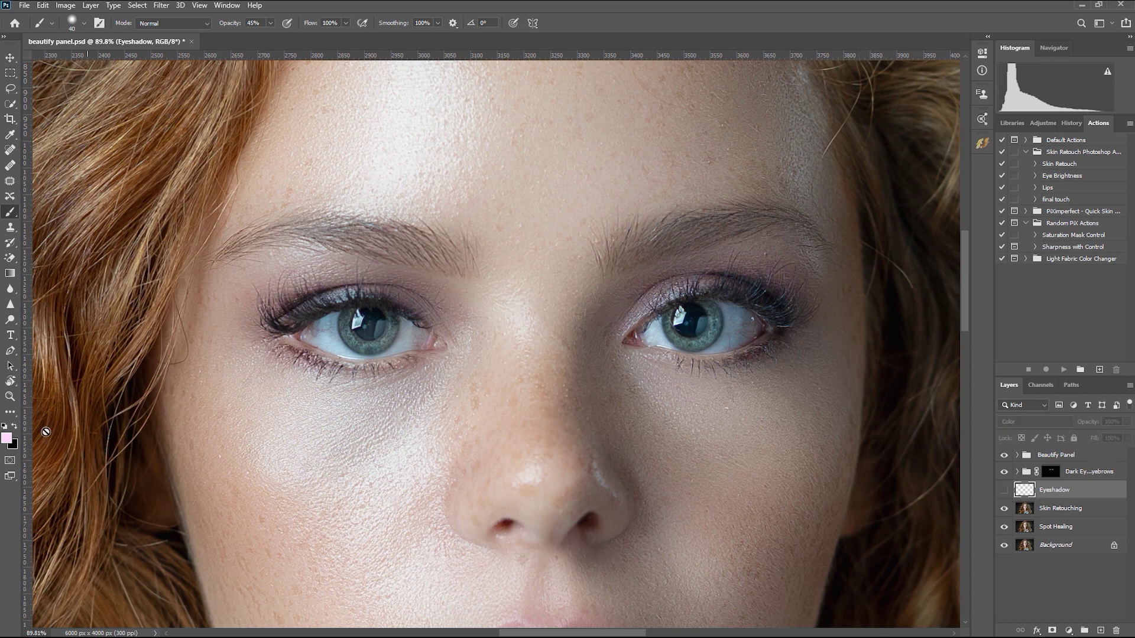
Step: Add an Eyeliner group above Skin Retouching, draw eyeliner along both lower lids, and compare before/after
click(1057, 508)
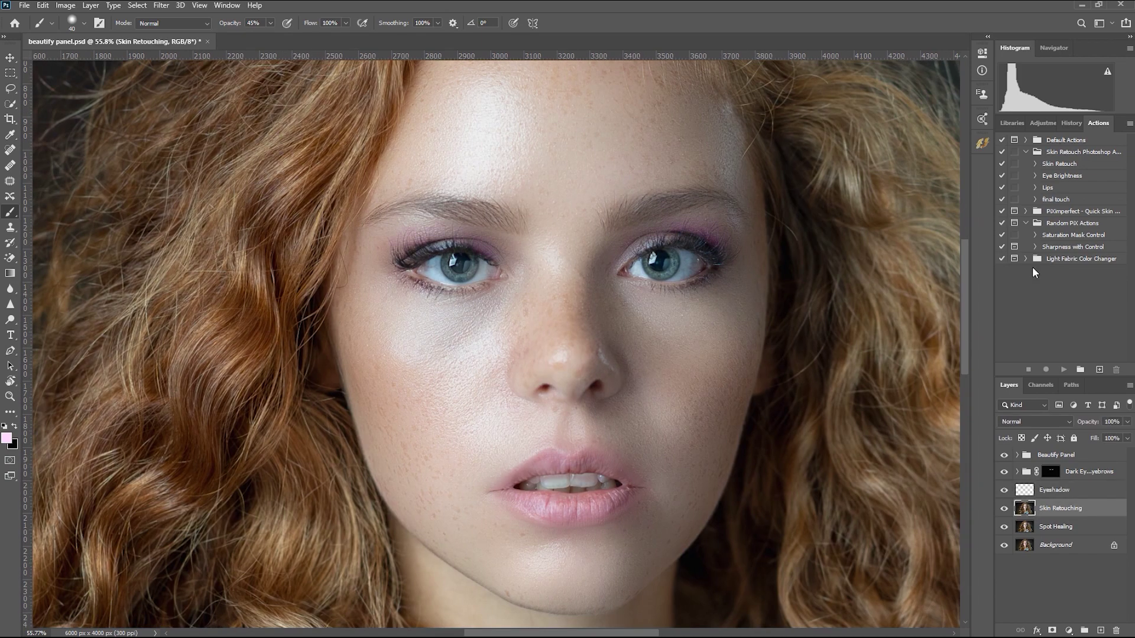
click(982, 143)
click(945, 264)
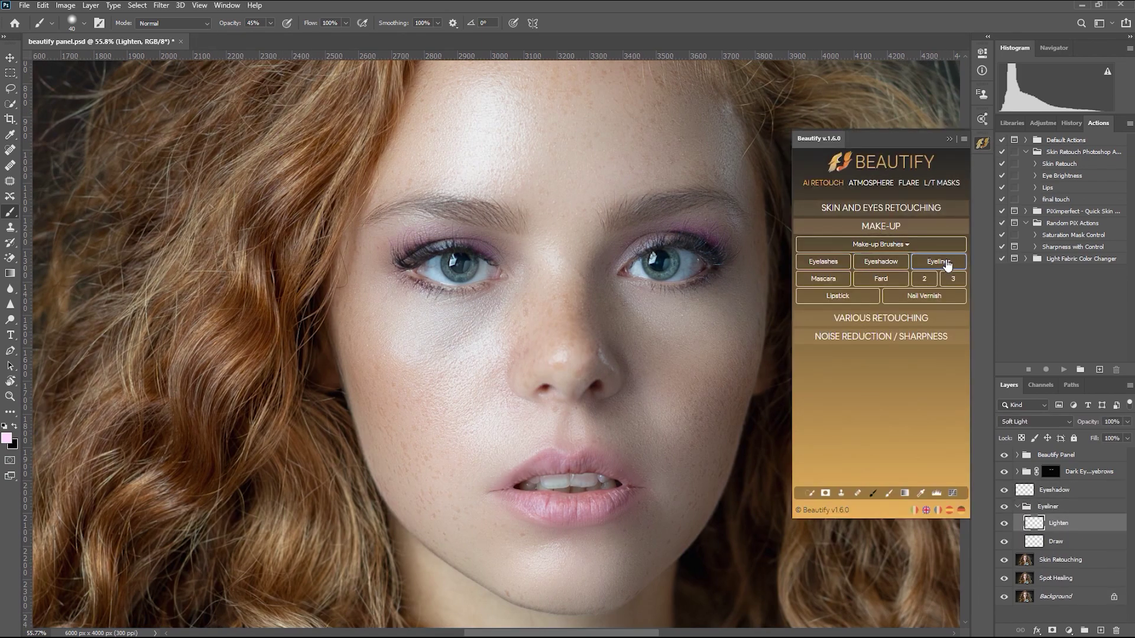
click(949, 139)
key(d)
mouse_move(622, 322)
mouse_down()
mouse_move(751, 339)
mouse_move(810, 309)
mouse_up()
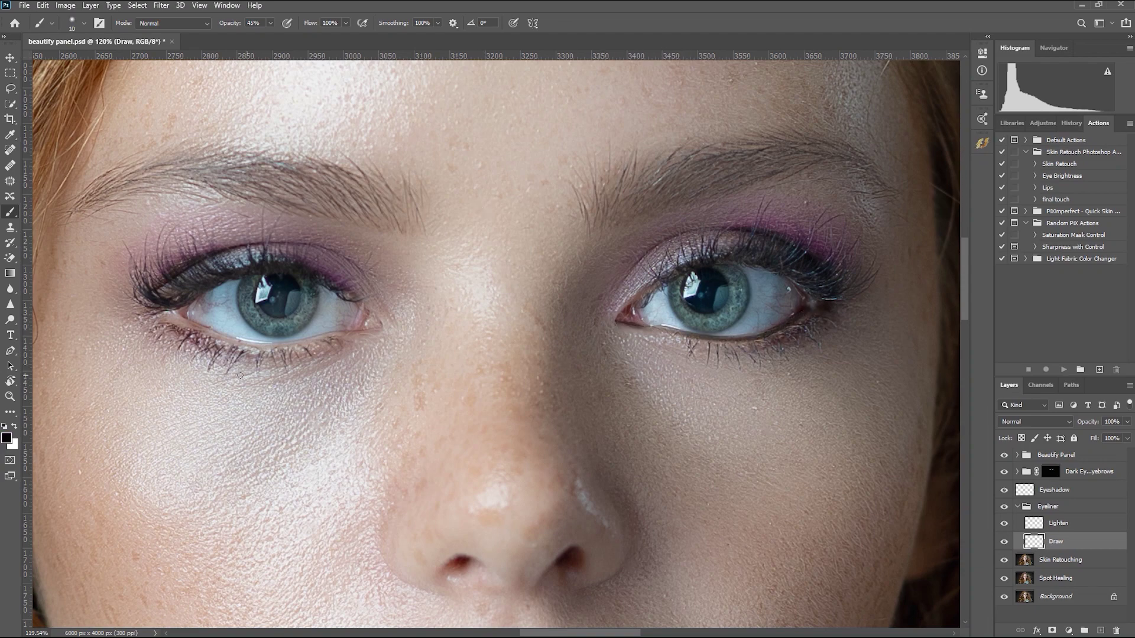
mouse_move(201, 329)
mouse_down()
mouse_move(265, 345)
mouse_move(363, 331)
mouse_up()
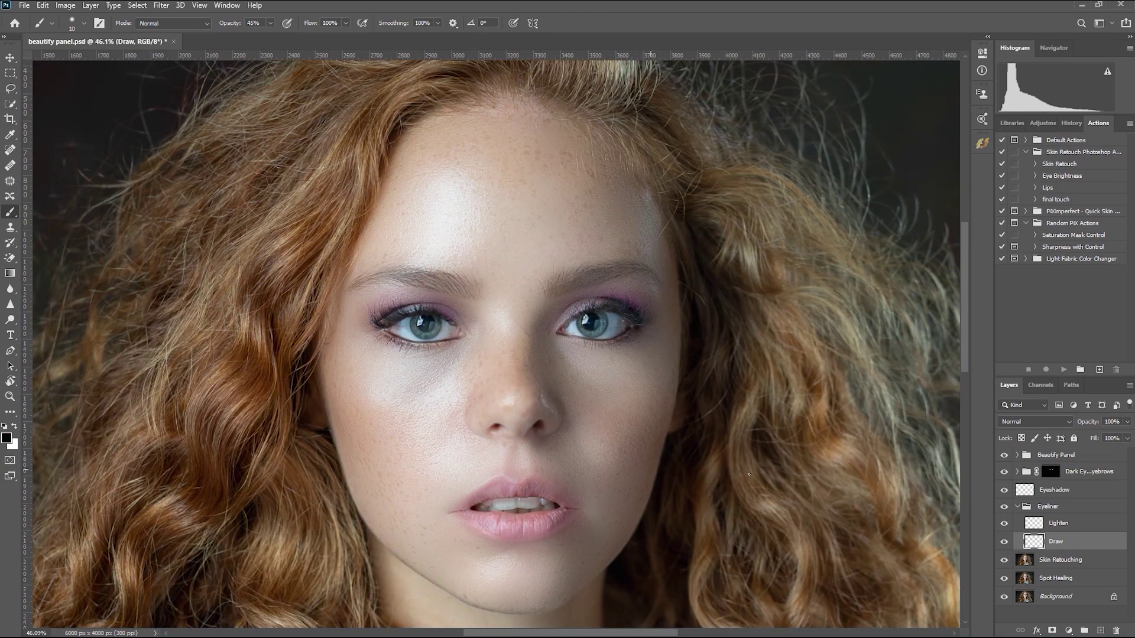
click(1004, 541)
click(1004, 541)
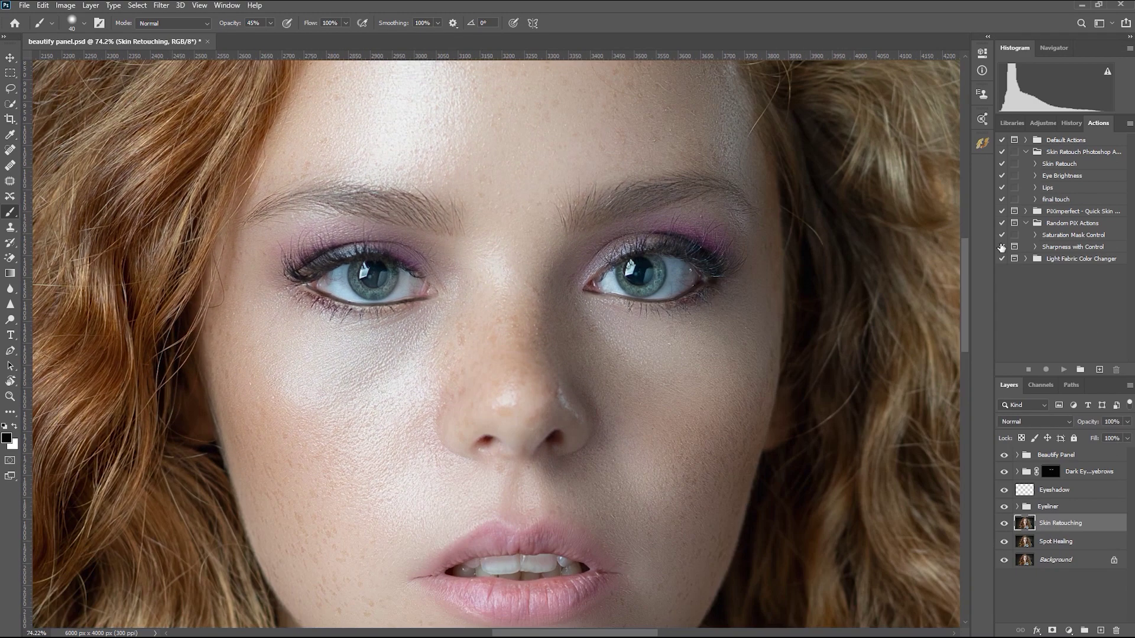
click(982, 143)
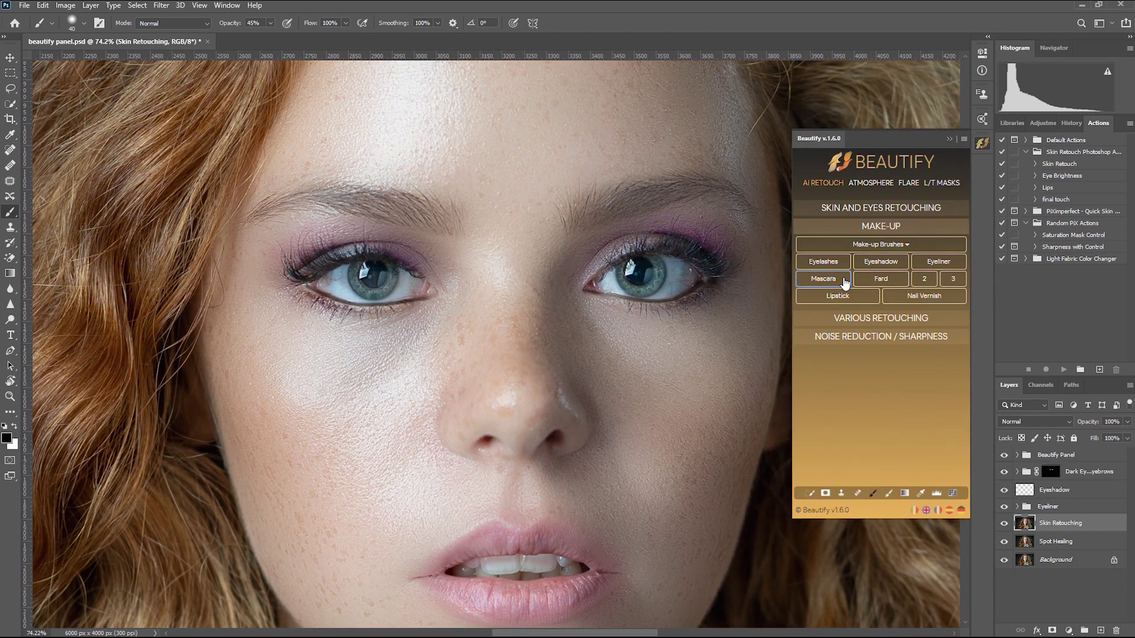
Step: Add a Mascara layer, paint the upper lashes at 24% brush opacity, and compare before/after
click(844, 281)
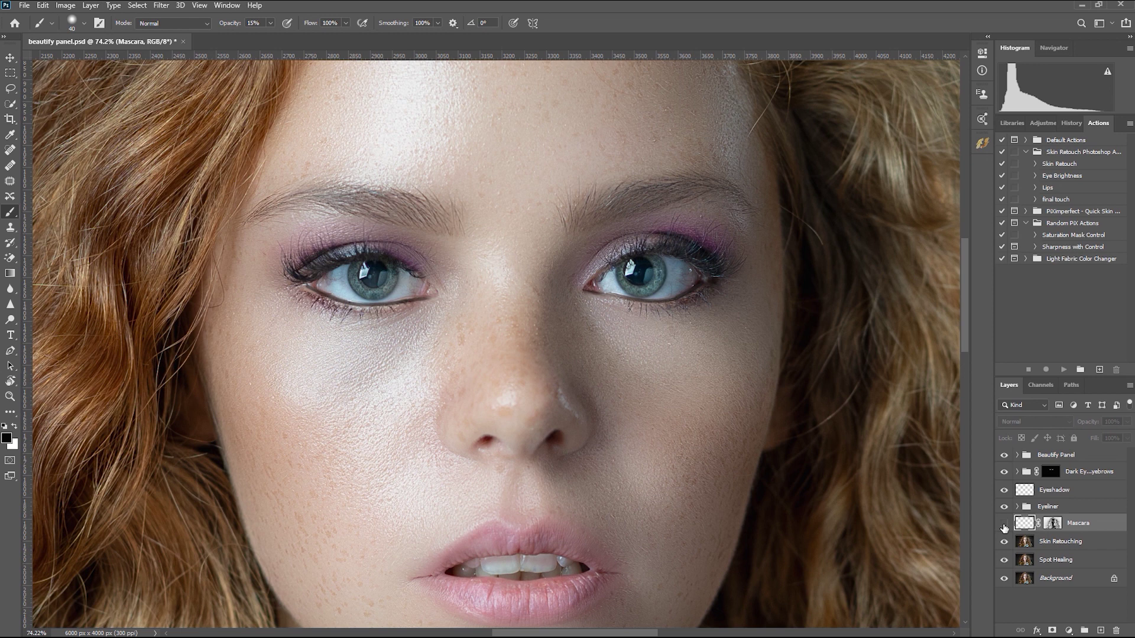
click(270, 23)
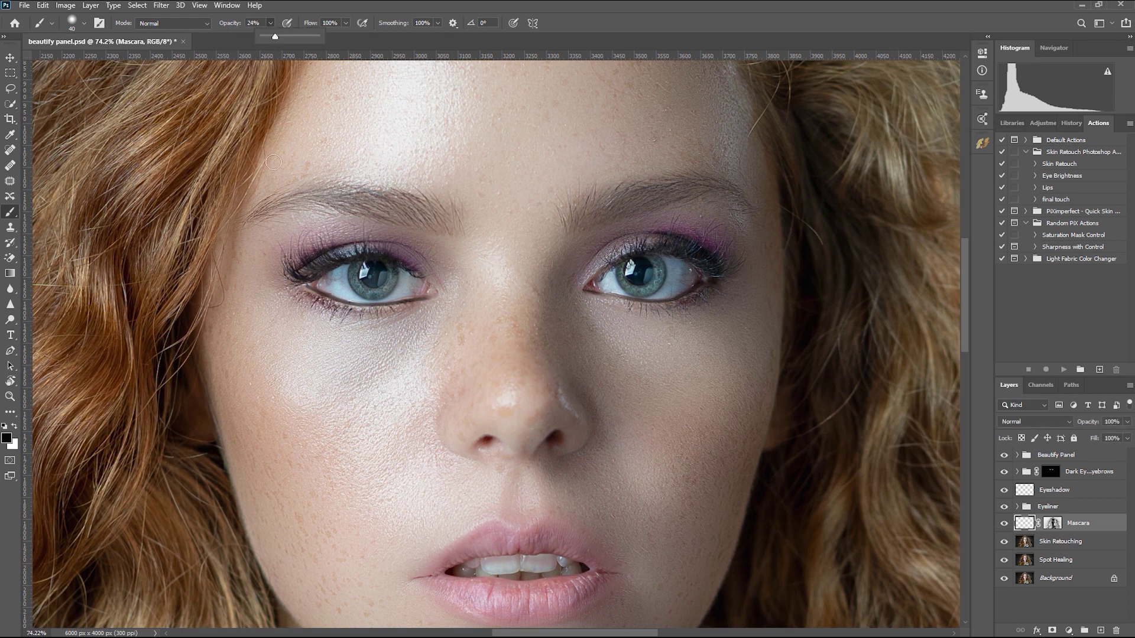
click(292, 271)
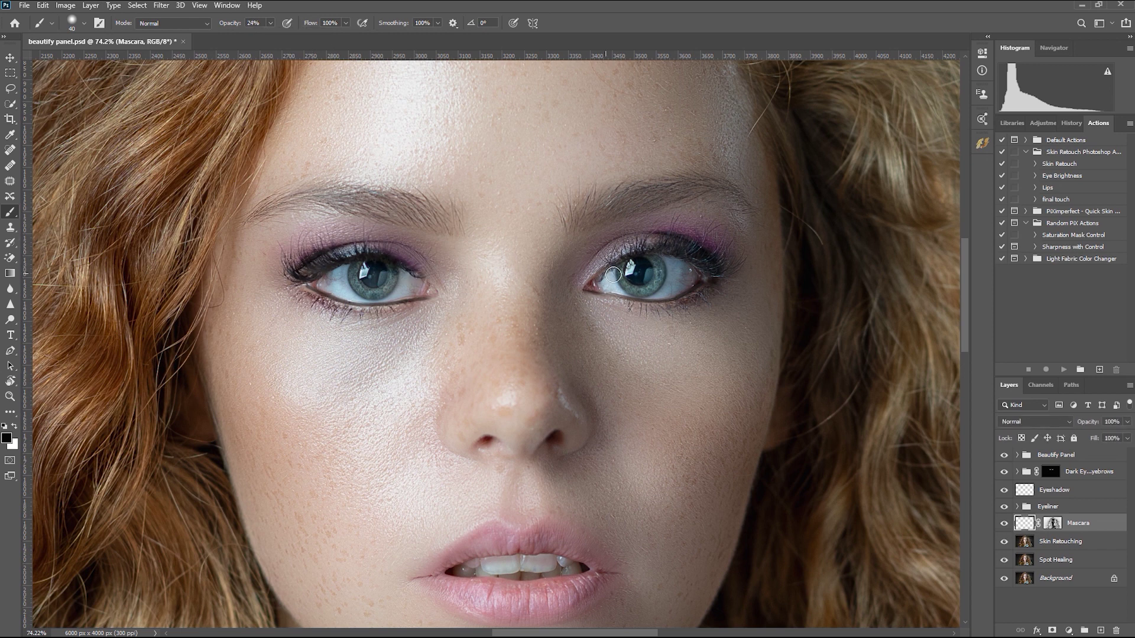
mouse_move(612, 250)
mouse_down()
mouse_move(678, 226)
mouse_move(723, 273)
mouse_move(661, 301)
mouse_up()
click(1004, 523)
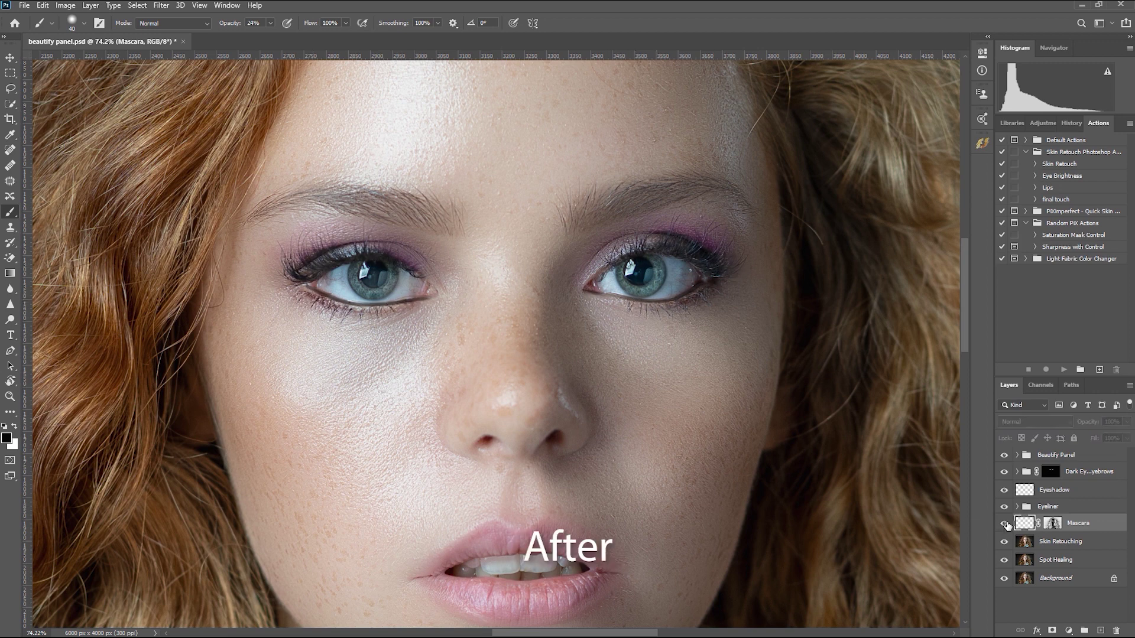
click(1004, 523)
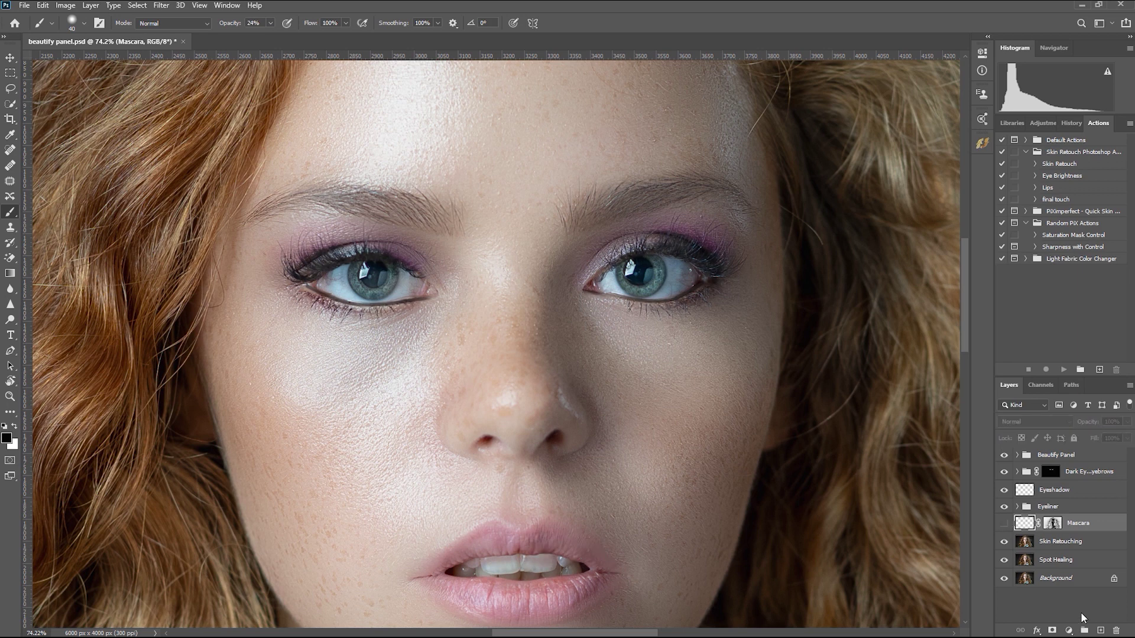
click(1004, 523)
click(982, 143)
Step: Apply Fard blush, then add Lipstick and paint bright pink over the lips, comparing before/after
click(886, 279)
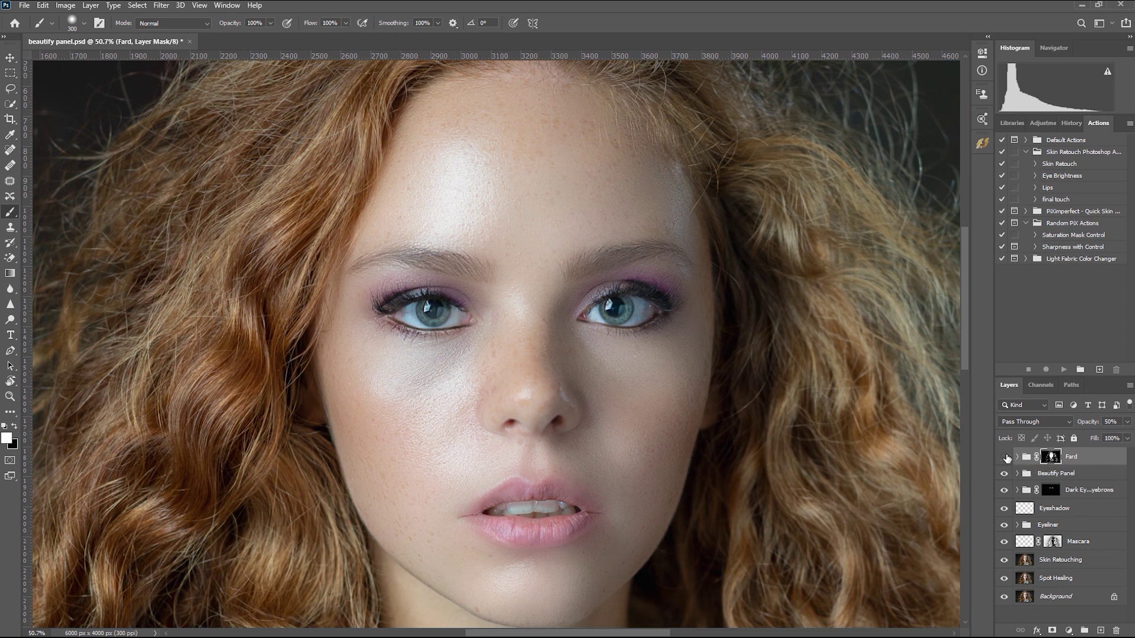
click(983, 146)
click(859, 301)
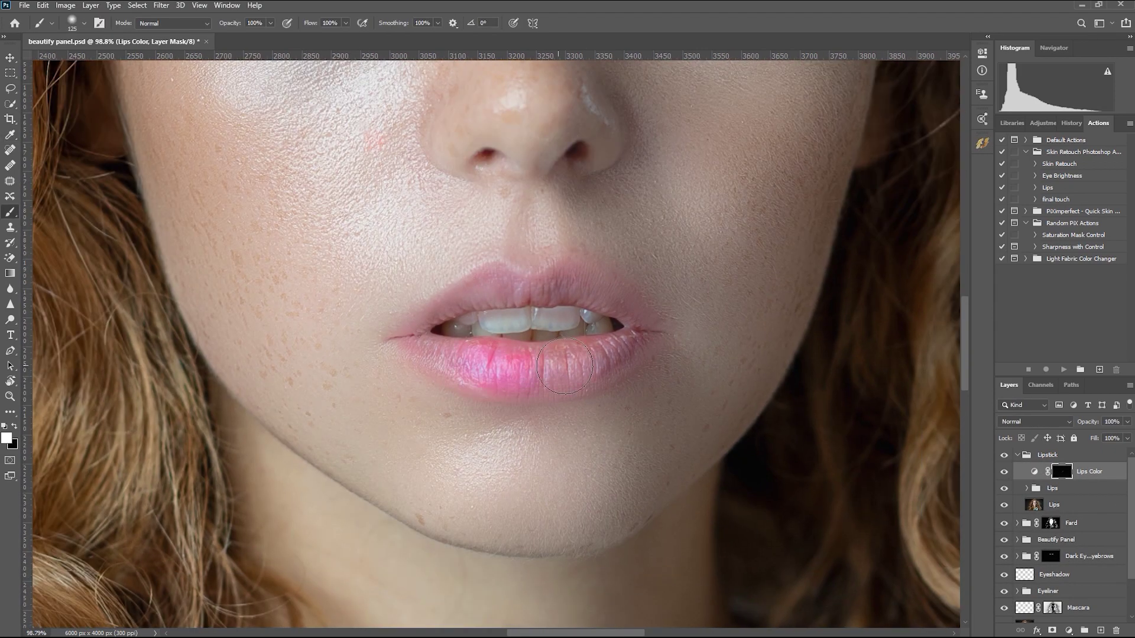
mouse_move(554, 366)
mouse_down()
mouse_move(554, 246)
mouse_move(419, 336)
mouse_up()
scroll(561, 372, down, 5)
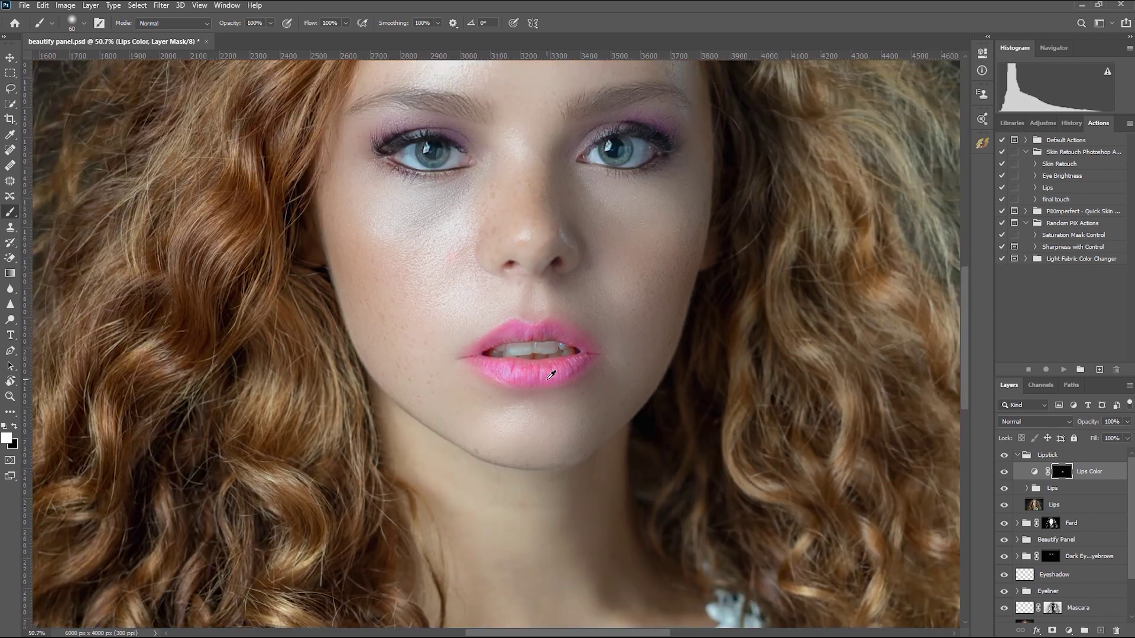
click(1017, 454)
click(1004, 455)
click(999, 459)
key(v)
scroll(528, 479, down, 5)
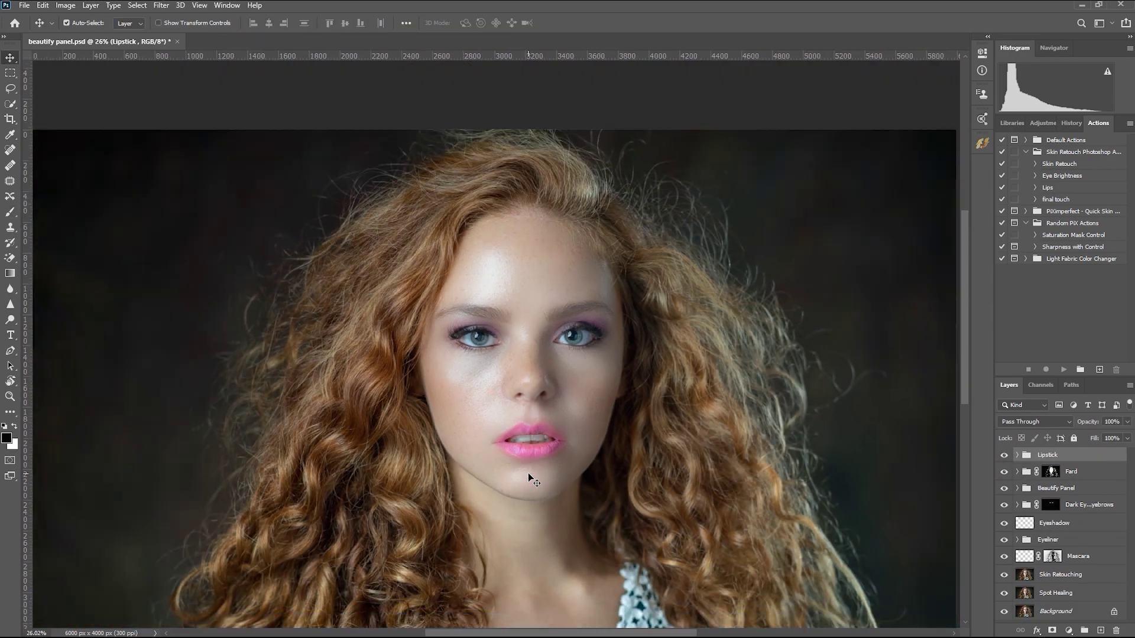
Step: Group the Lipstick through Mascara make-up layers with Ctrl+G and name the group 'Beautify Panel'
shift+click(1111, 557)
key(ctrl+g)
double_click(1051, 454)
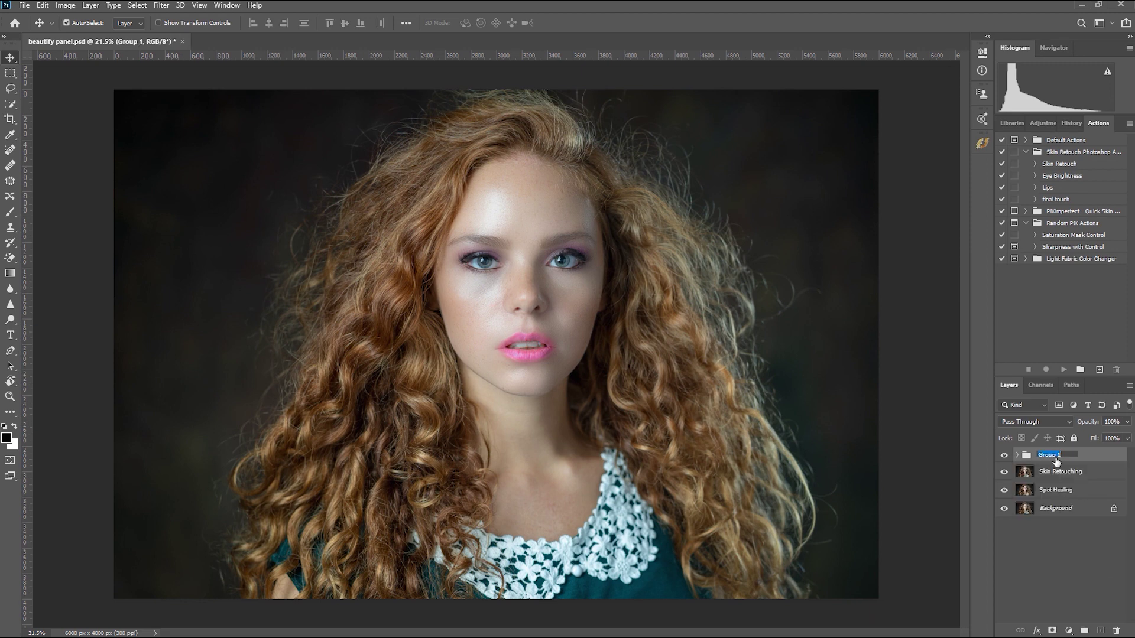
text(Beautify Panel)
key(Return)
Step: Toggle the Beautify Panel group repeatedly to compare the finished make-up with the original face
key(ctrl+0)
click(1003, 455)
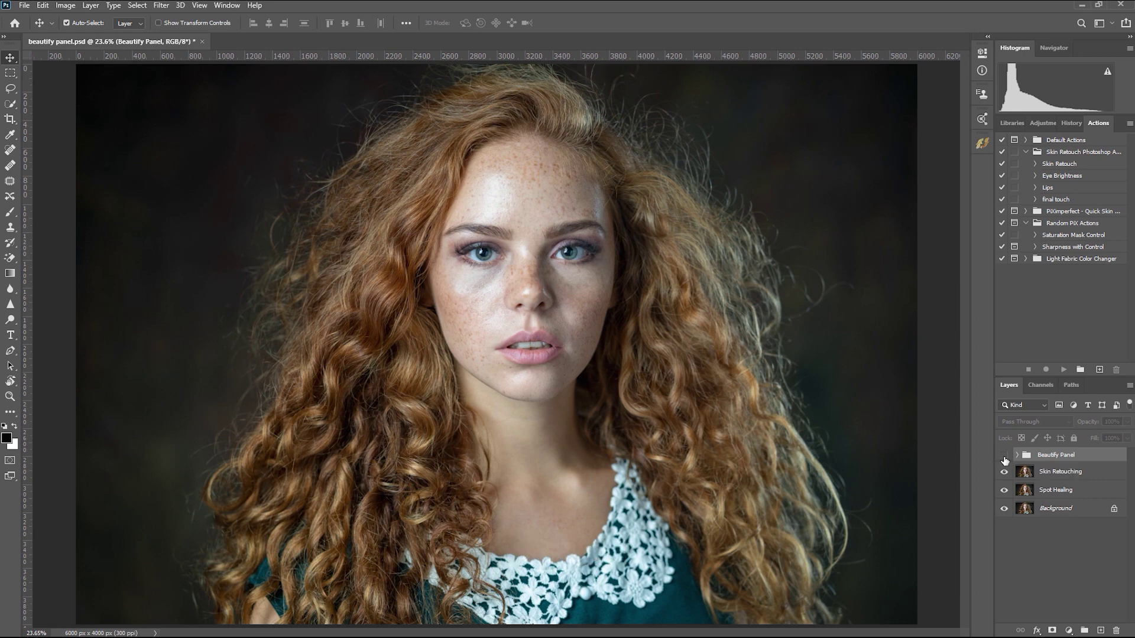
click(1003, 455)
click(1003, 455)
click(1003, 455)
scroll(765, 380, up, 3)
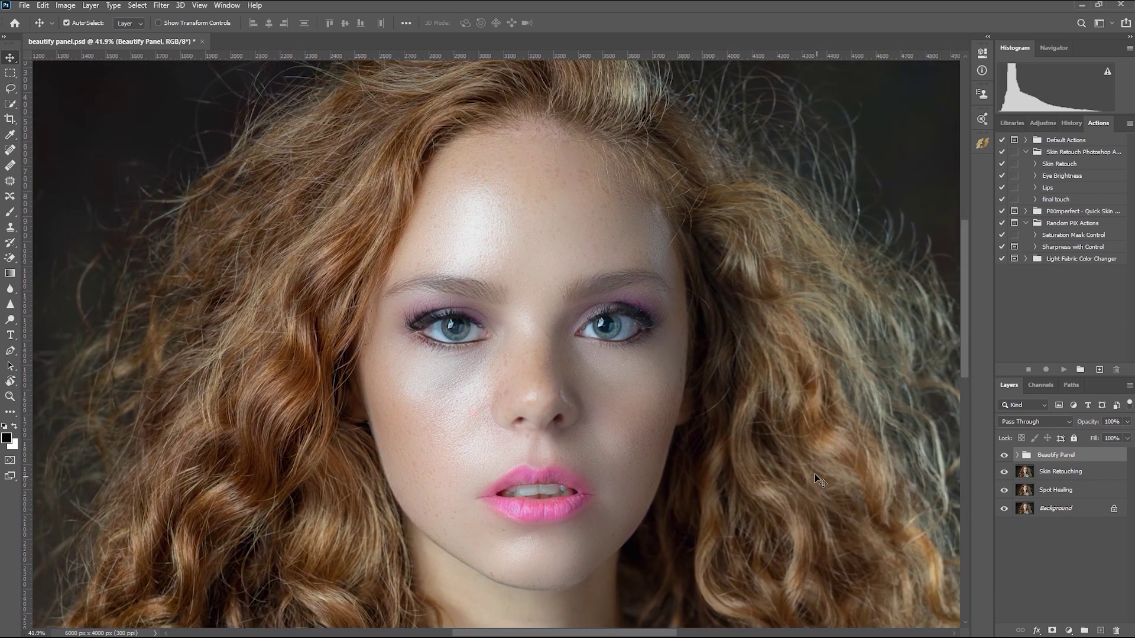
click(1017, 455)
click(1016, 455)
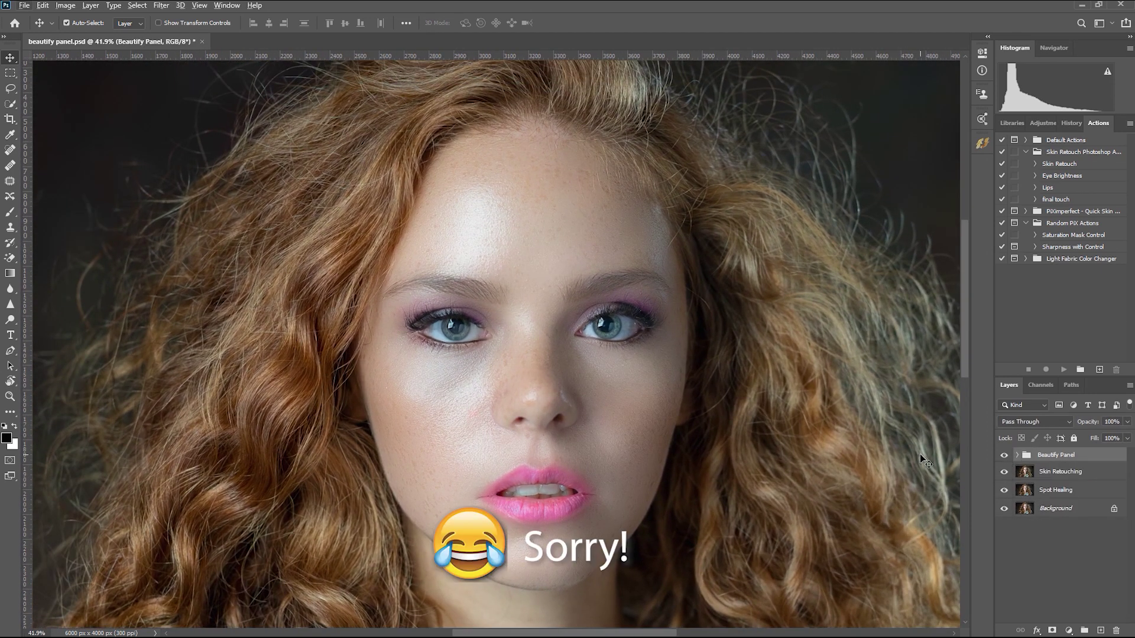
scroll(887, 467, up, 1)
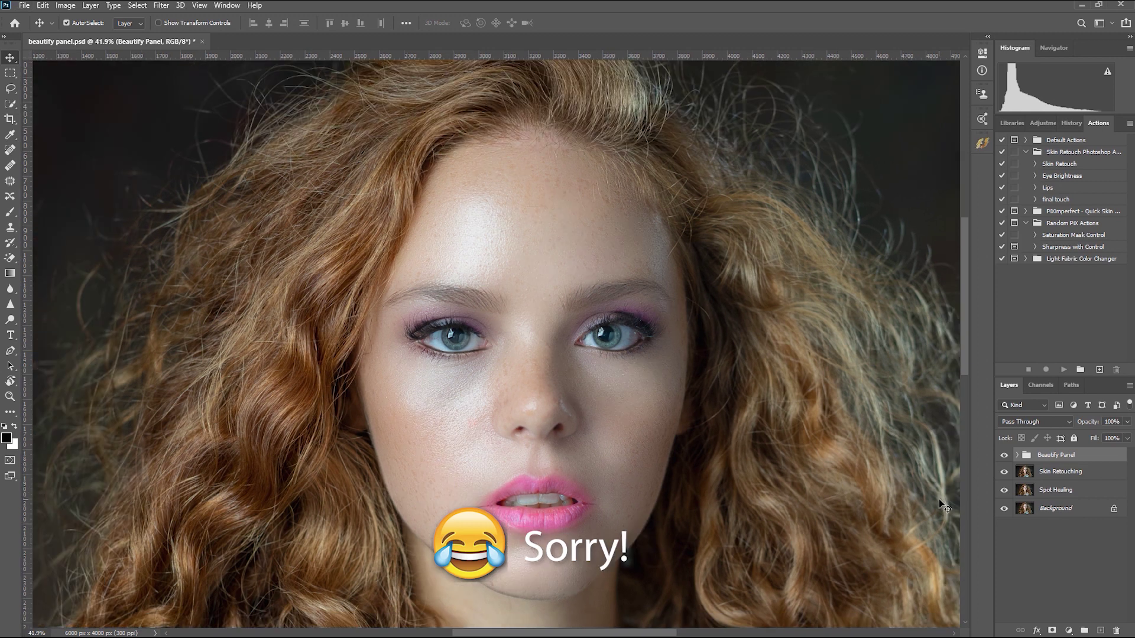
drag(838, 490, 813, 475)
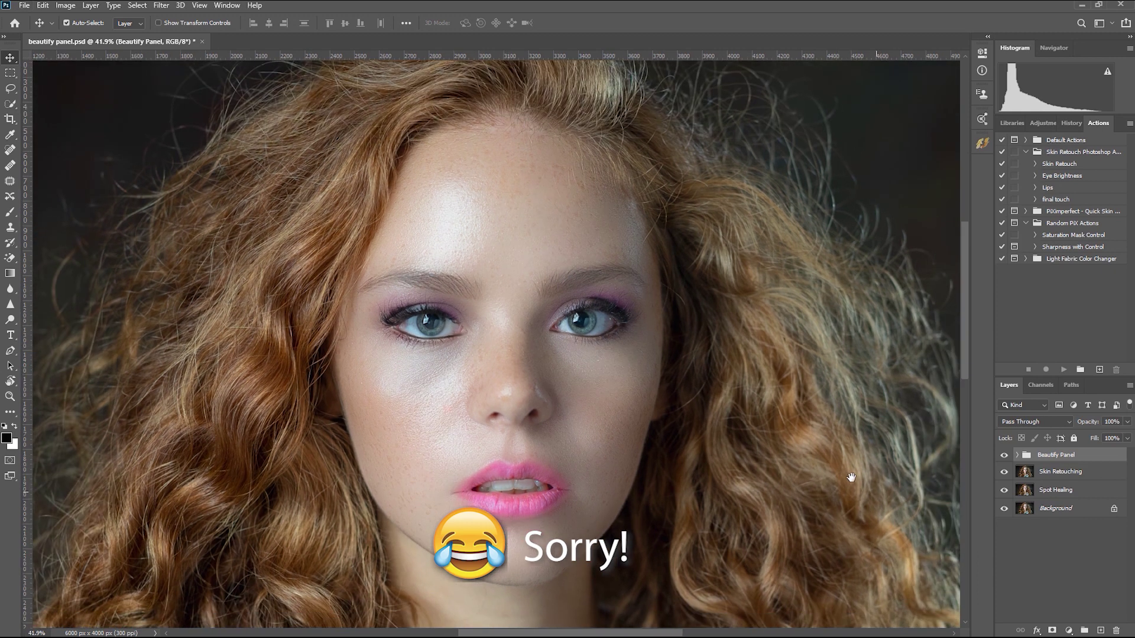
click(1004, 456)
click(1004, 456)
click(1004, 456)
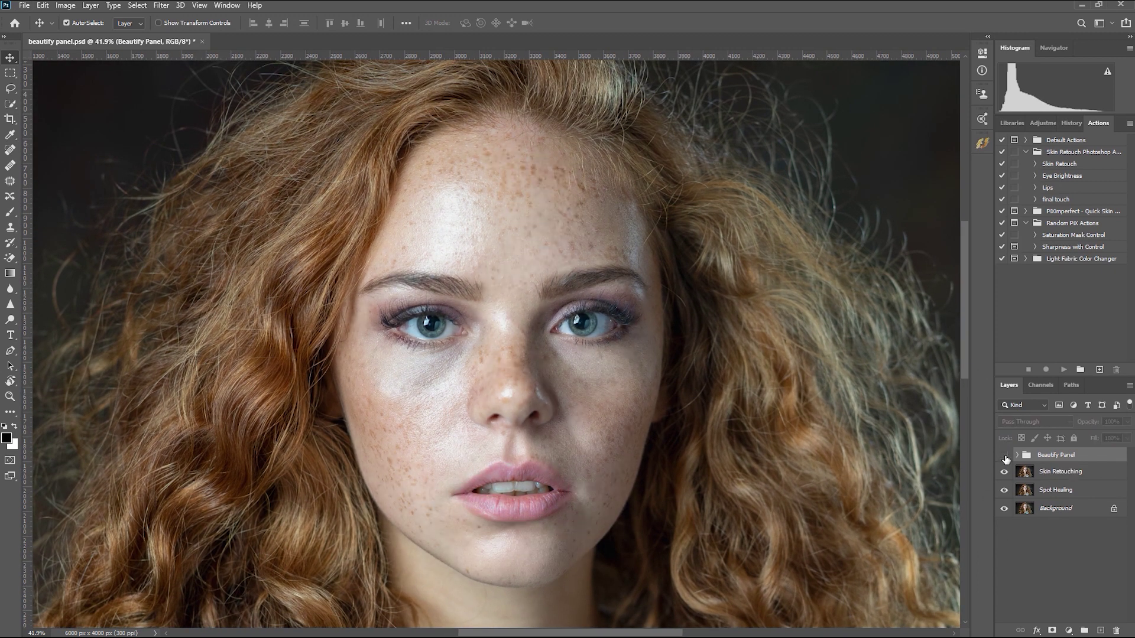
click(1004, 455)
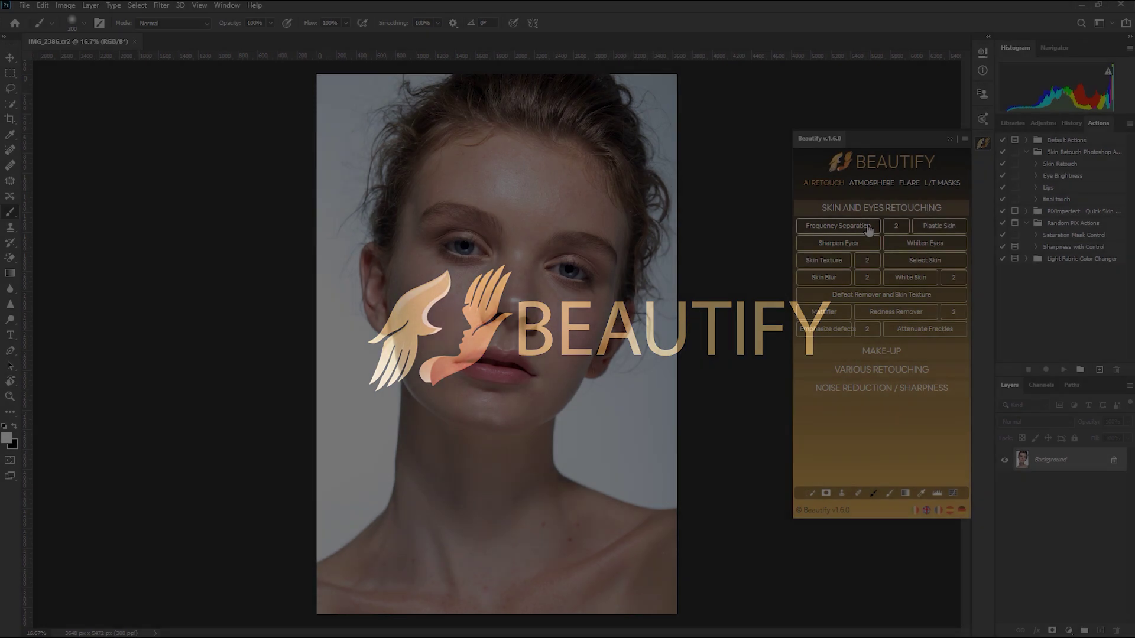
Step: Confirm the Surface Blur, paint the Frequency Separation mask over face and neck, and compare before/after
key(Return)
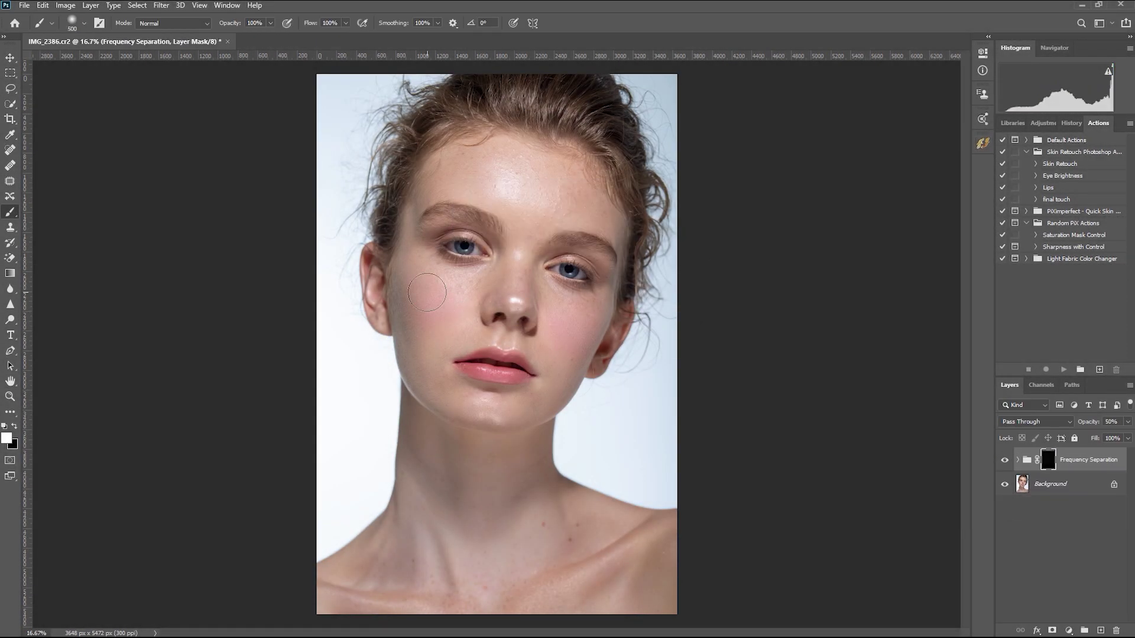
mouse_move(427, 292)
mouse_down()
mouse_move(457, 196)
mouse_move(514, 304)
mouse_up()
key(bracketleft)
key(bracketleft)
drag(619, 524, 442, 525)
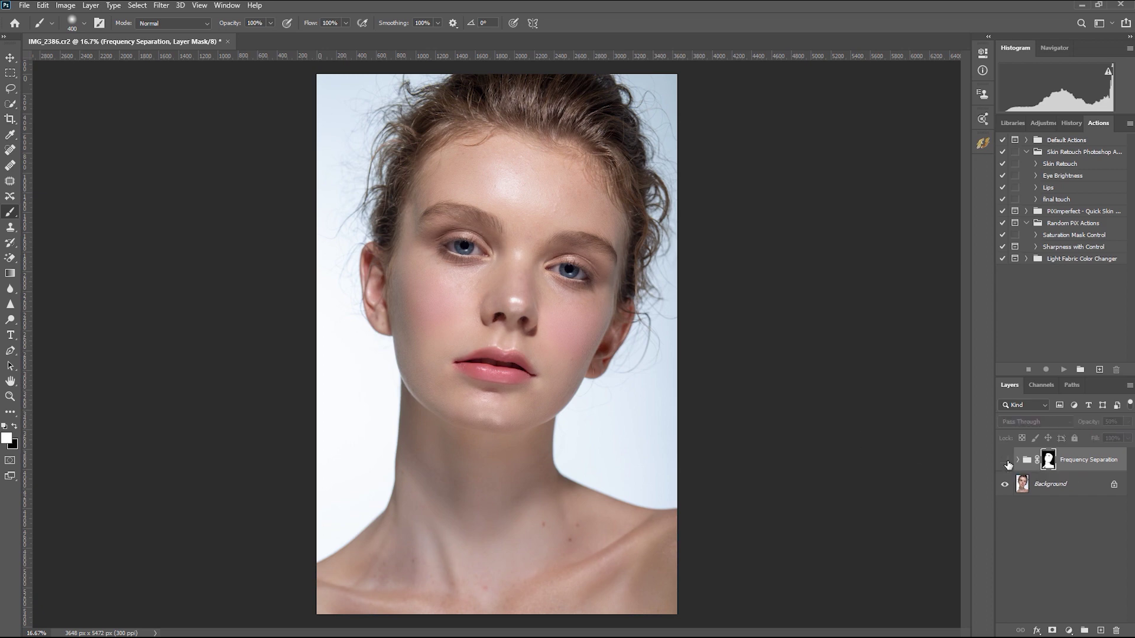
click(1004, 460)
key(ctrl+plus)
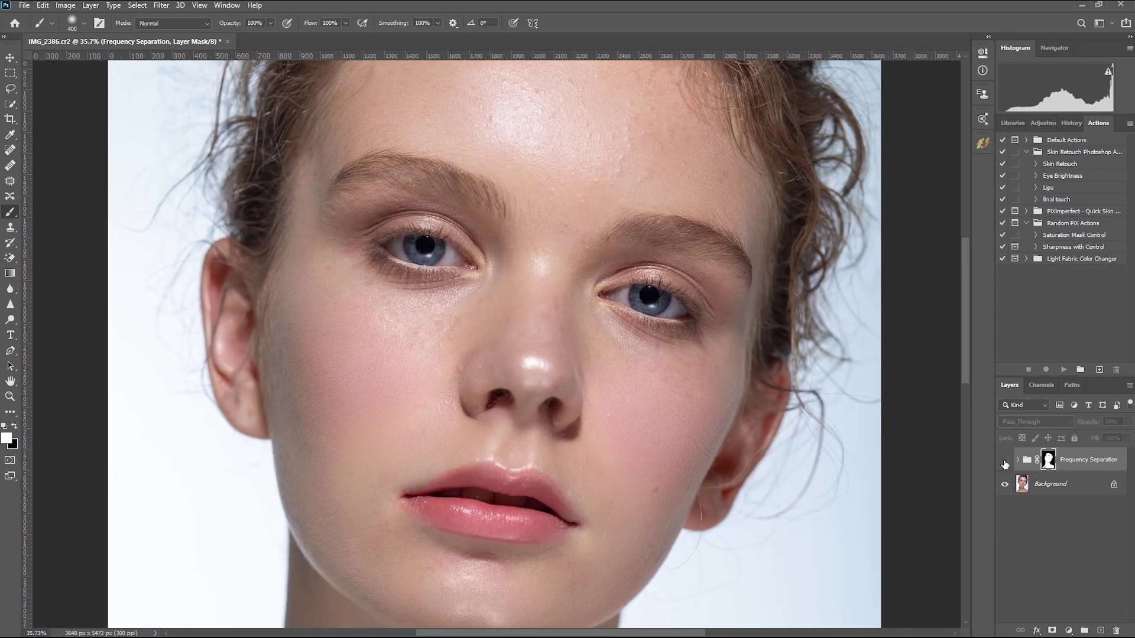
click(1004, 460)
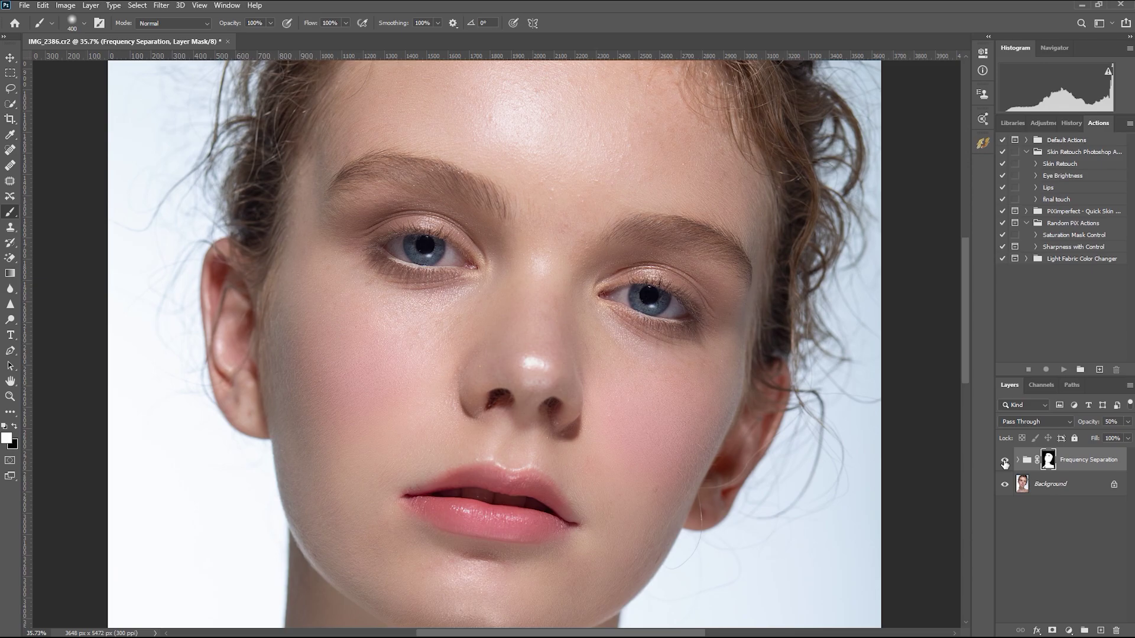
key(ctrl+0)
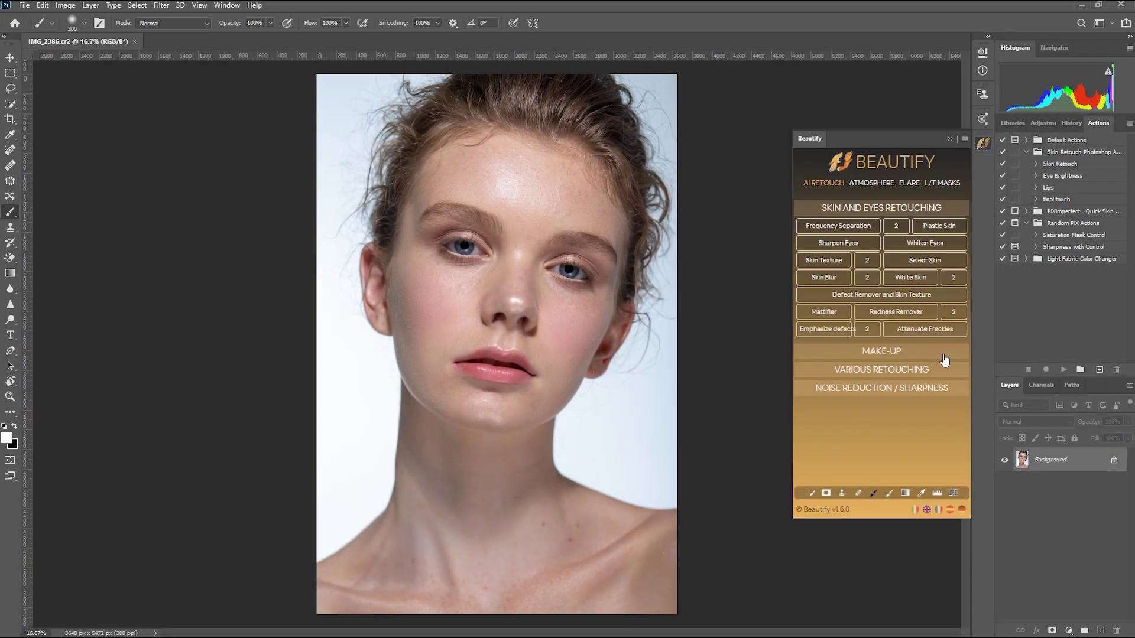
click(943, 355)
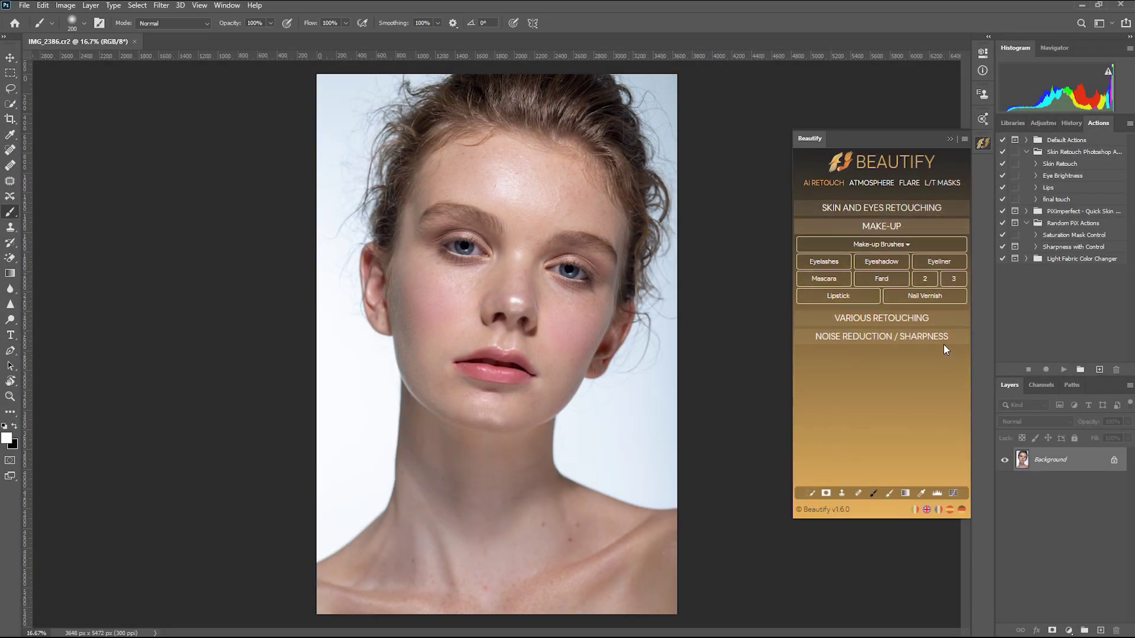
click(946, 321)
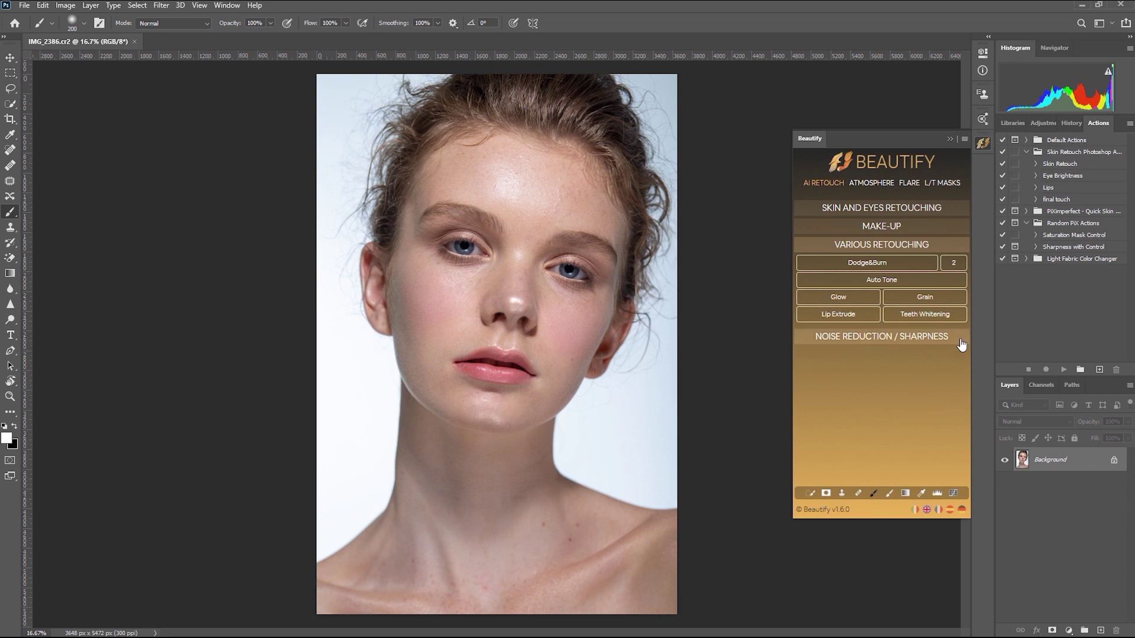
click(960, 337)
click(934, 205)
click(884, 184)
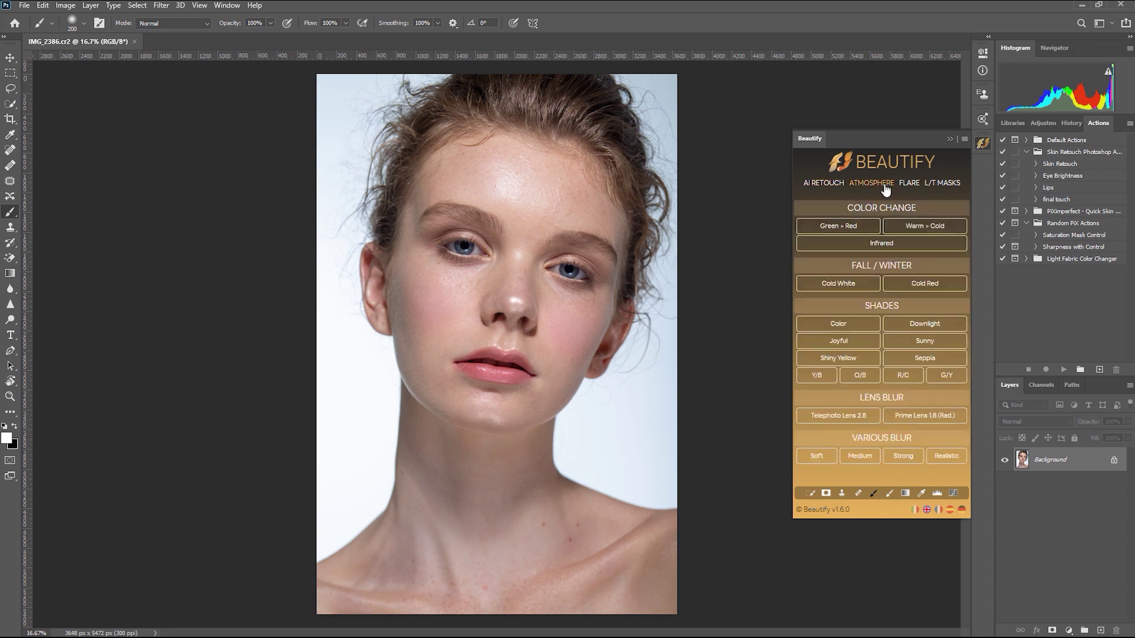
click(910, 185)
click(945, 185)
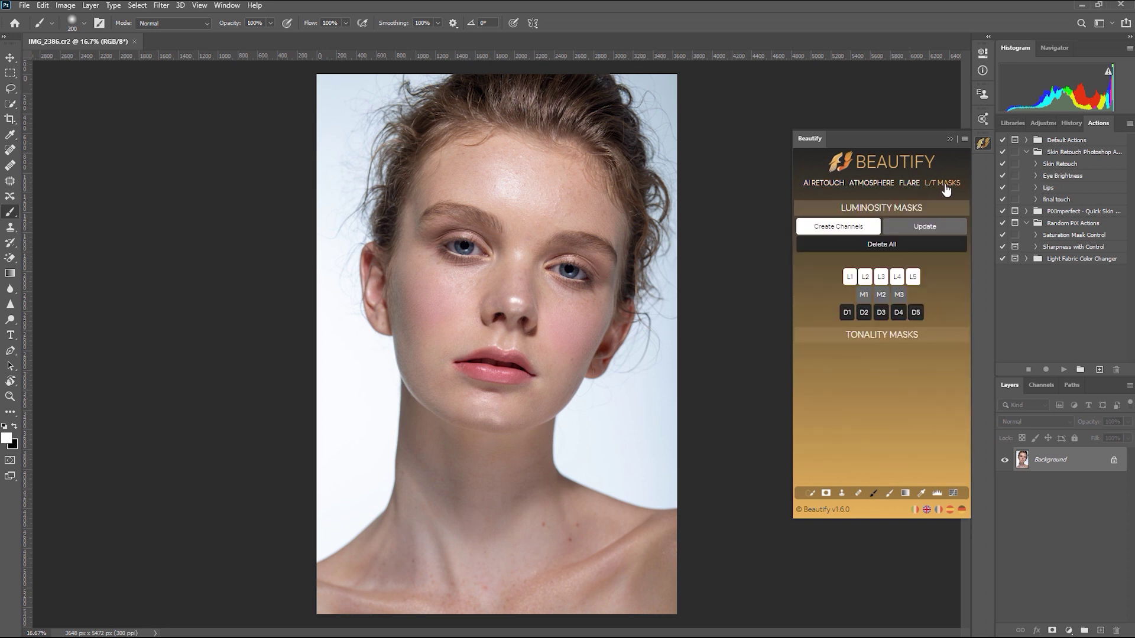
click(823, 183)
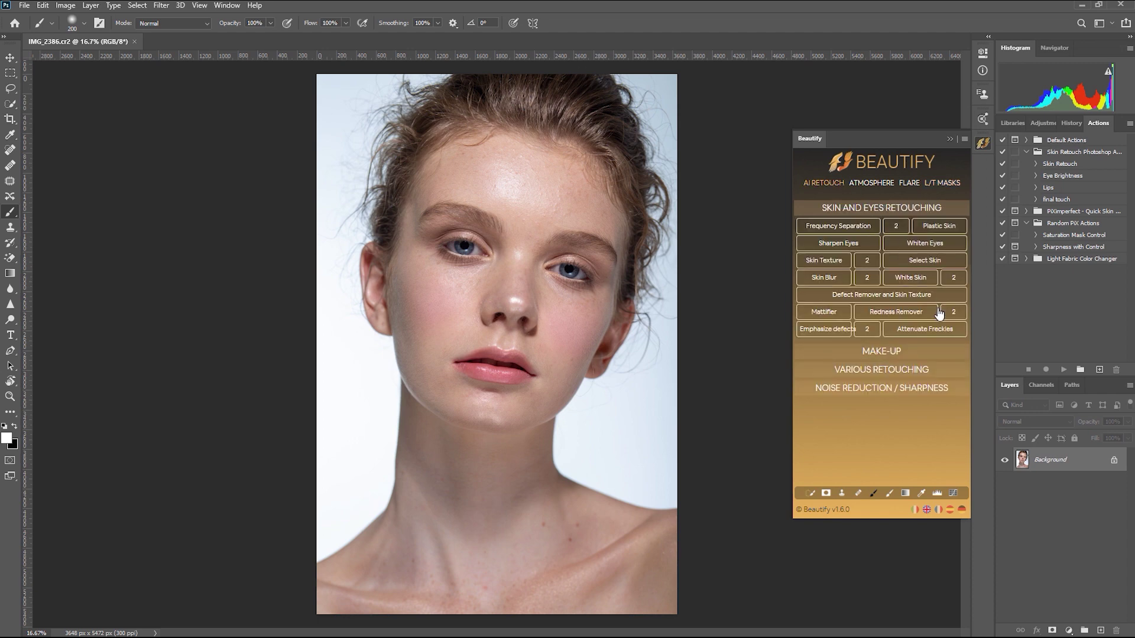